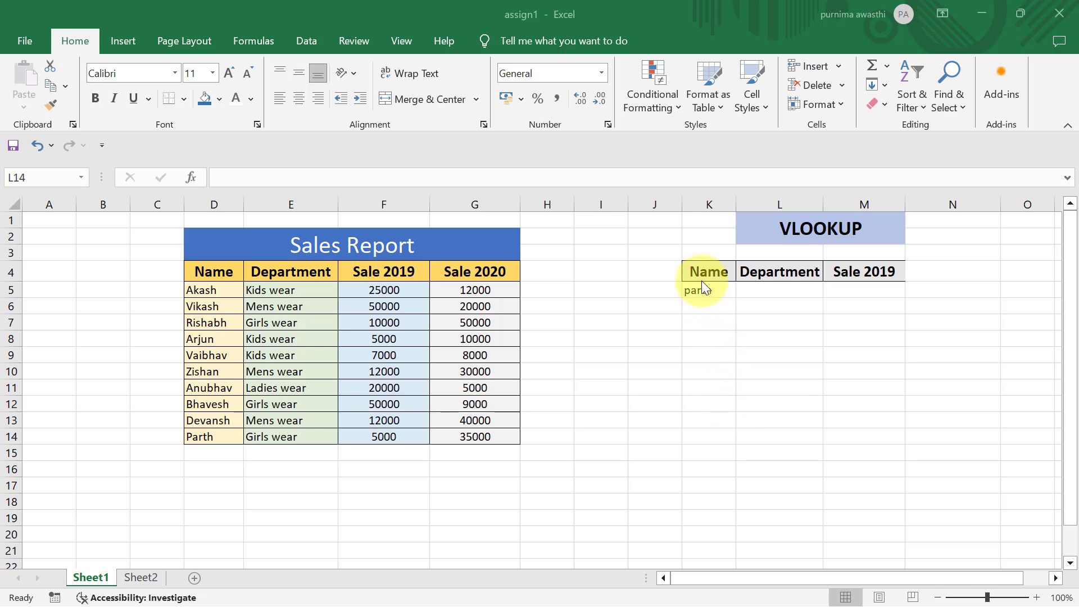
Step: Enter =VLOOKUP(K5,D4:G14,2,0) in cell L5 to look up the employee's department with an exact match
{"action": "left_click", "coordinate": [792, 284]}
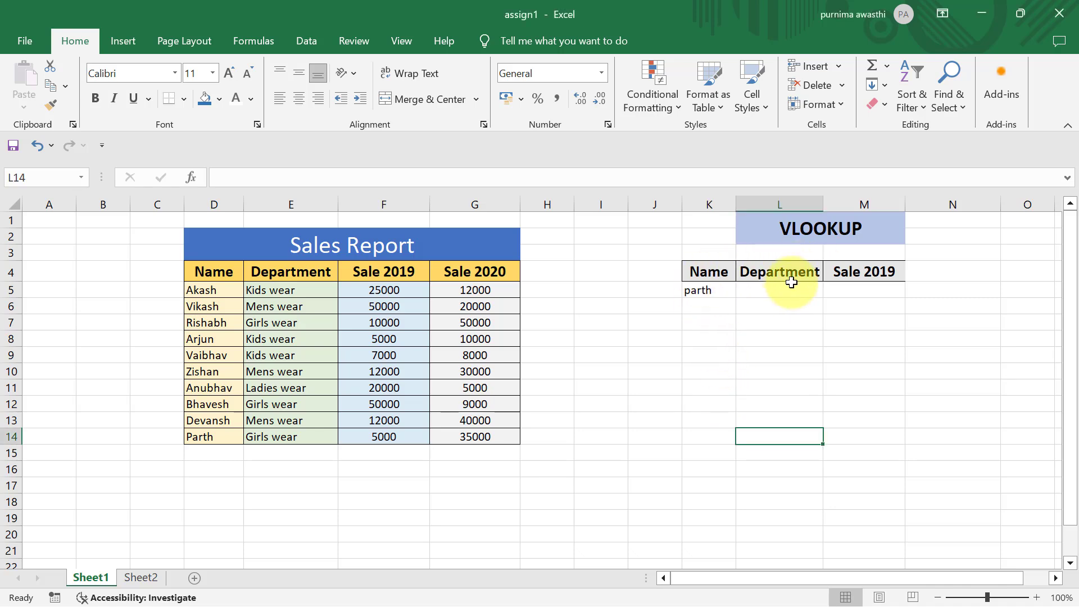
{"action": "left_click", "coordinate": [793, 294]}
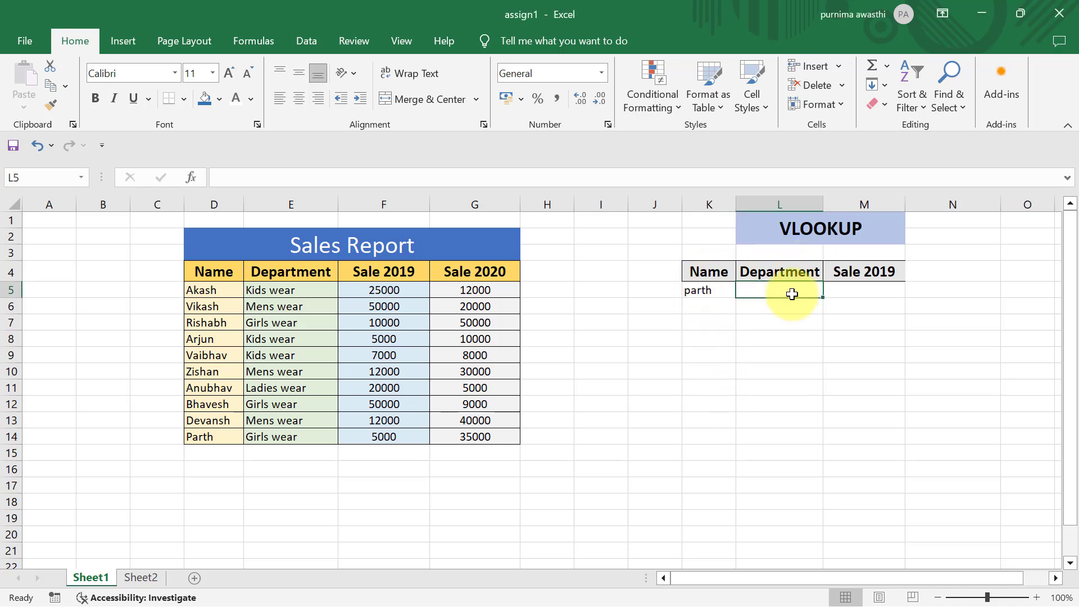
{"action": "type", "text": "="}
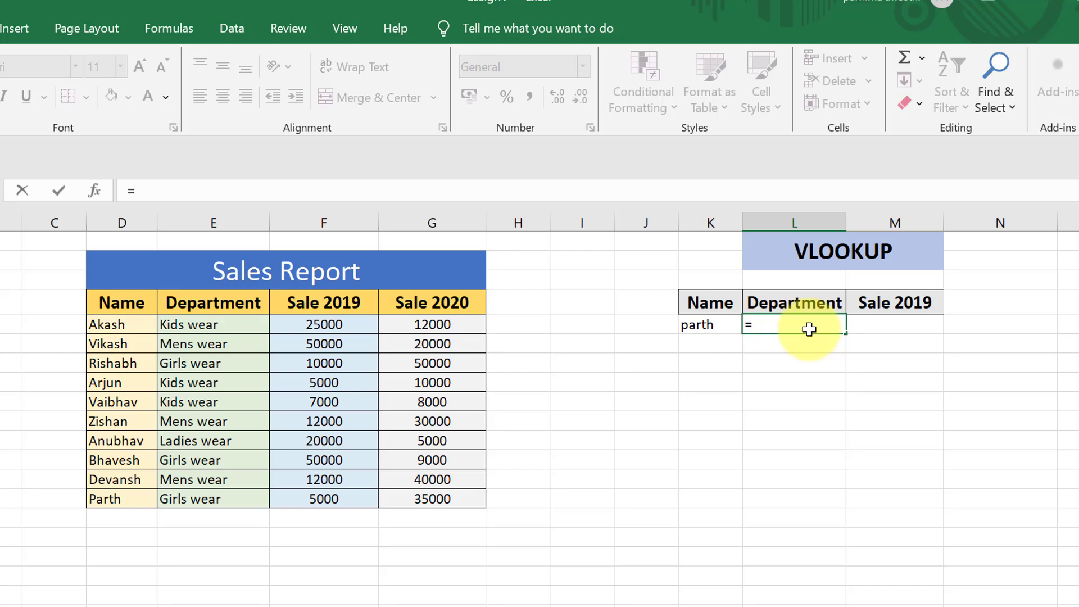
{"action": "type", "text": "vl"}
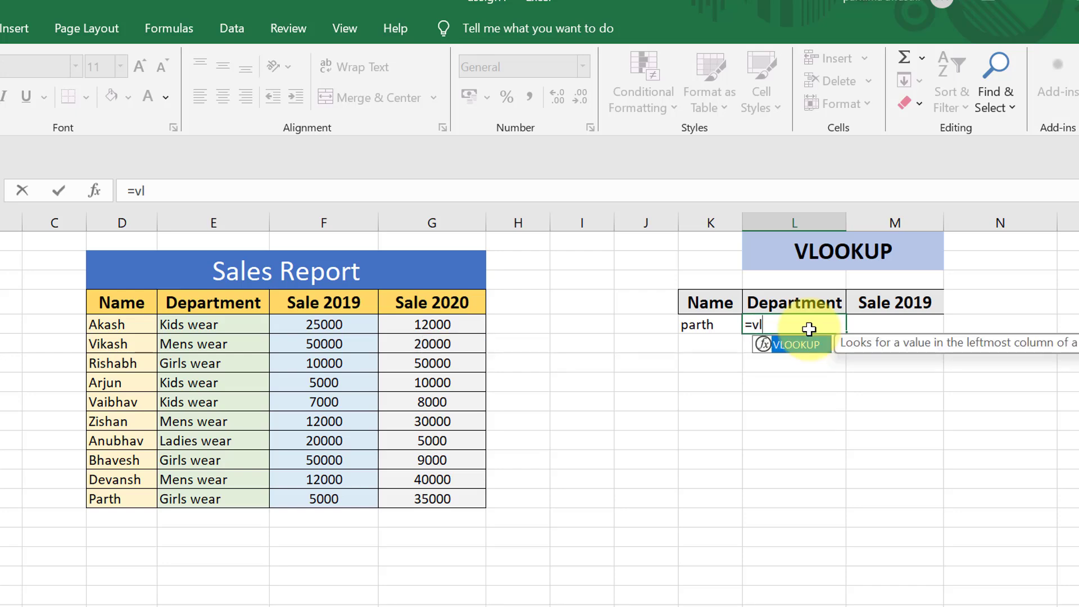
{"action": "key", "text": "Tab"}
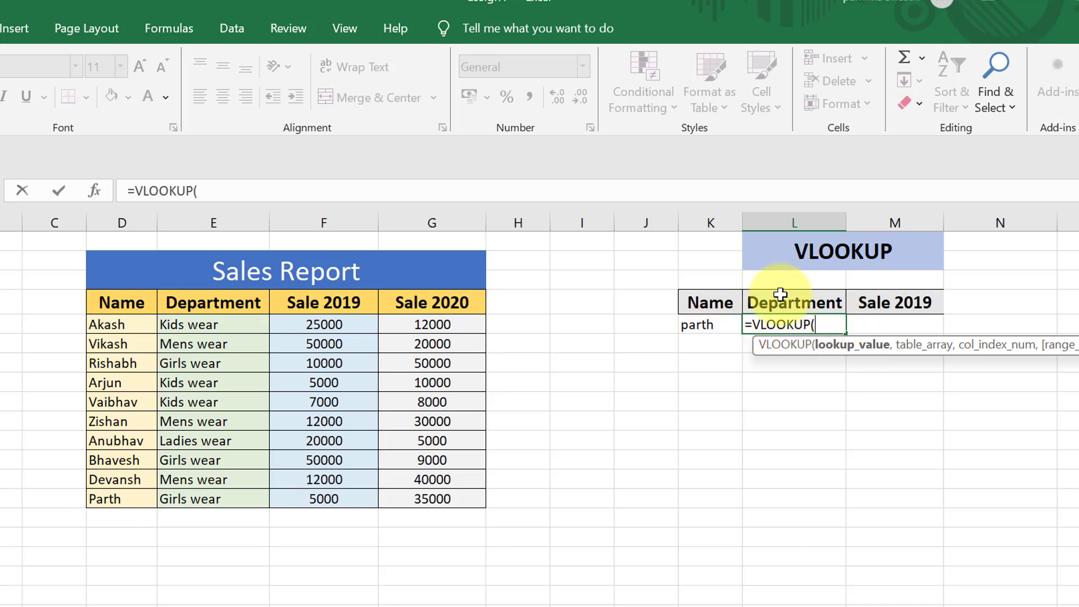
{"action": "left_click", "coordinate": [712, 325]}
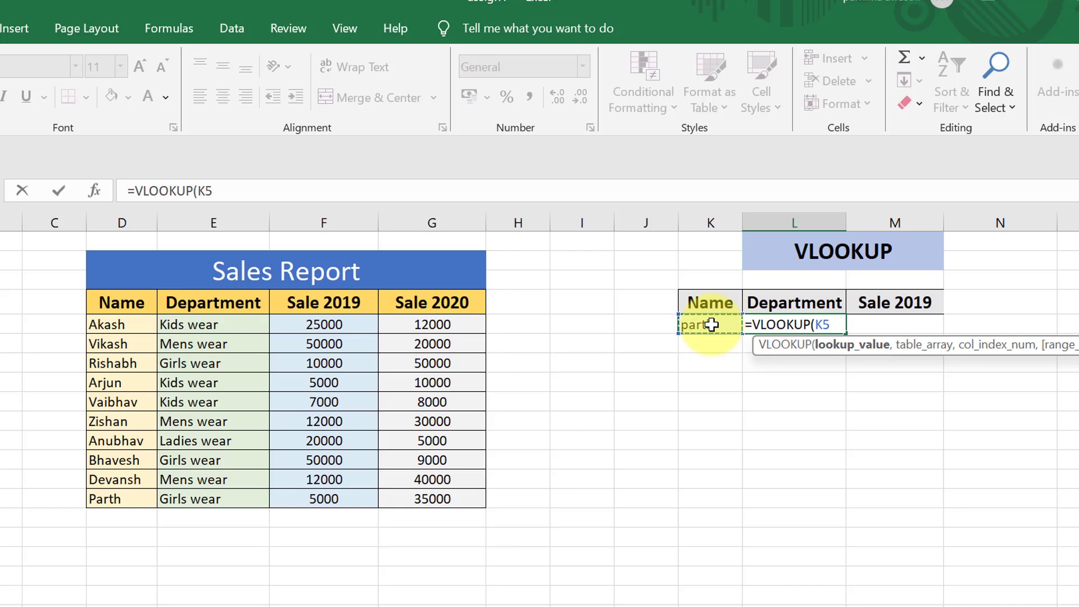
{"action": "type", "text": ","}
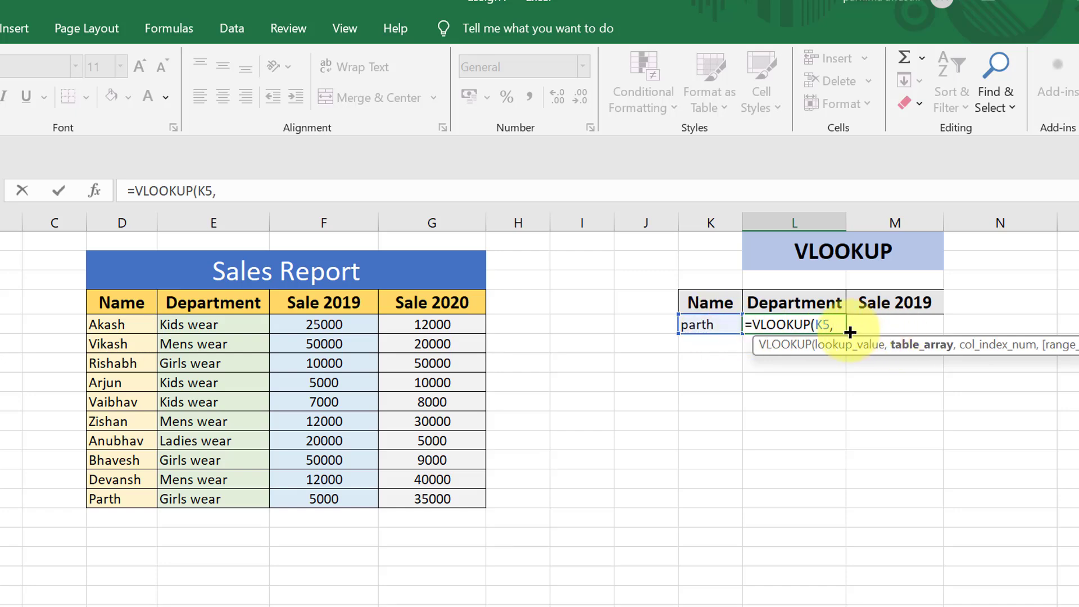
{"action": "left_click_drag", "start_coordinate": [87, 302], "coordinate": [431, 499]}
{"action": "type", "text": ","}
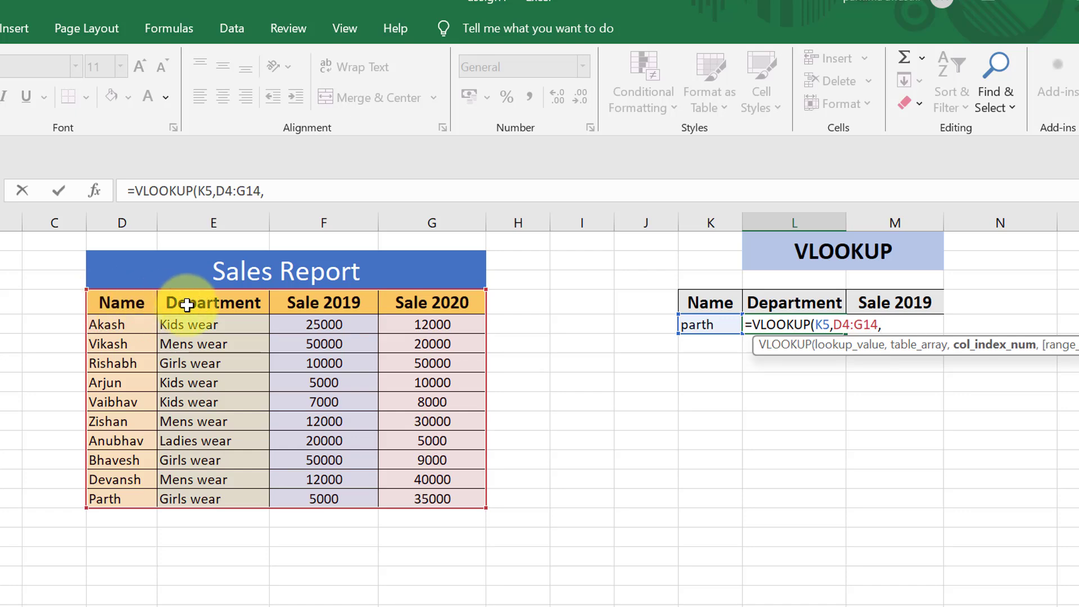
{"action": "type", "text": "2,"}
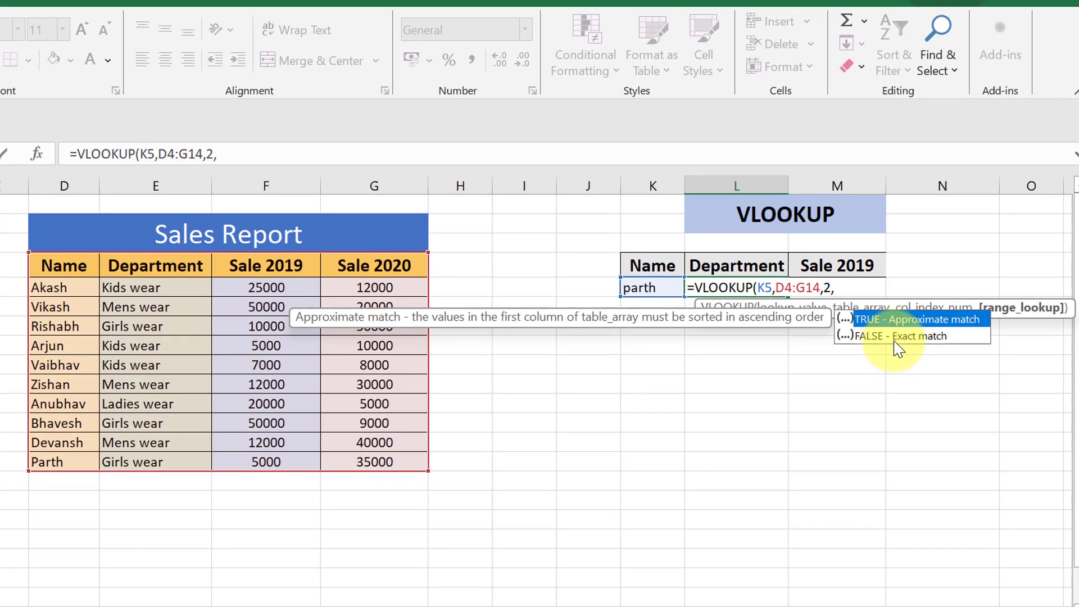
{"action": "type", "text": "0)"}
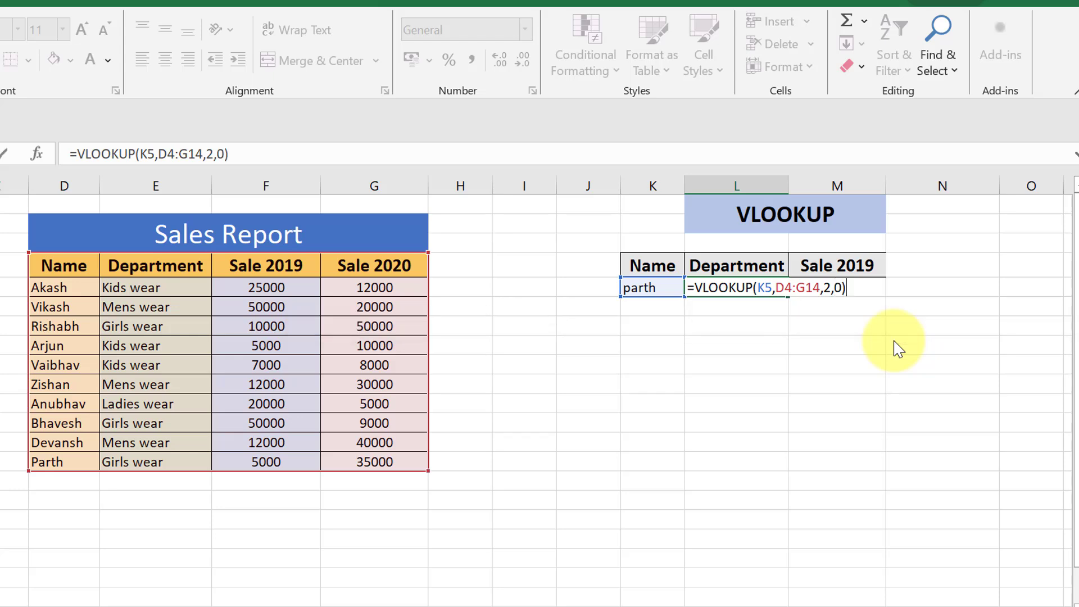
{"action": "key", "text": "Return"}
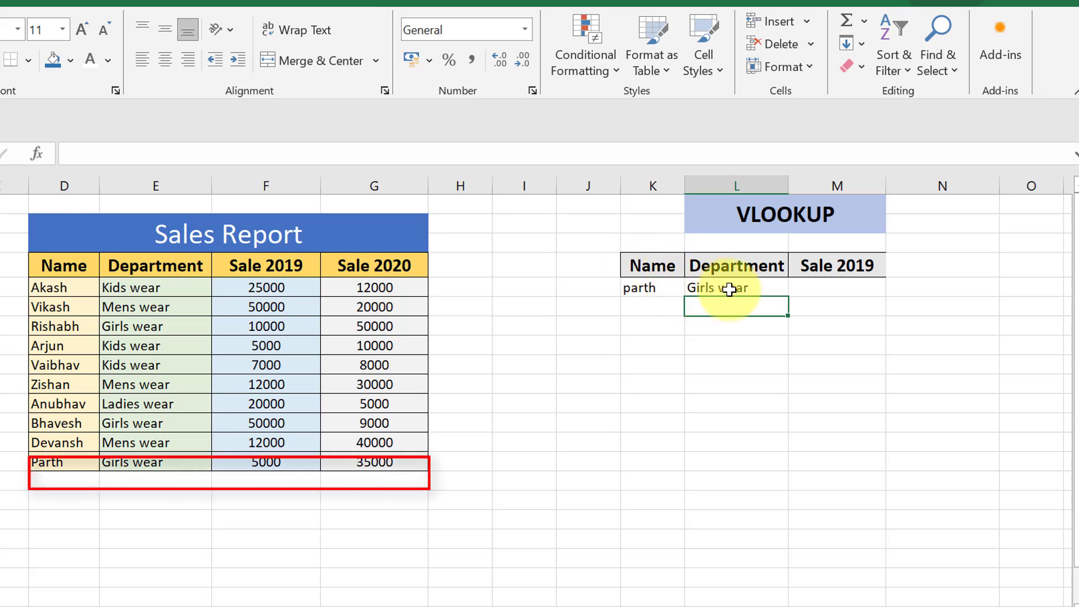
Step: Replace the lookup name in cell K5 with the employee name from row 13 of the sales report
{"action": "left_click", "coordinate": [652, 293]}
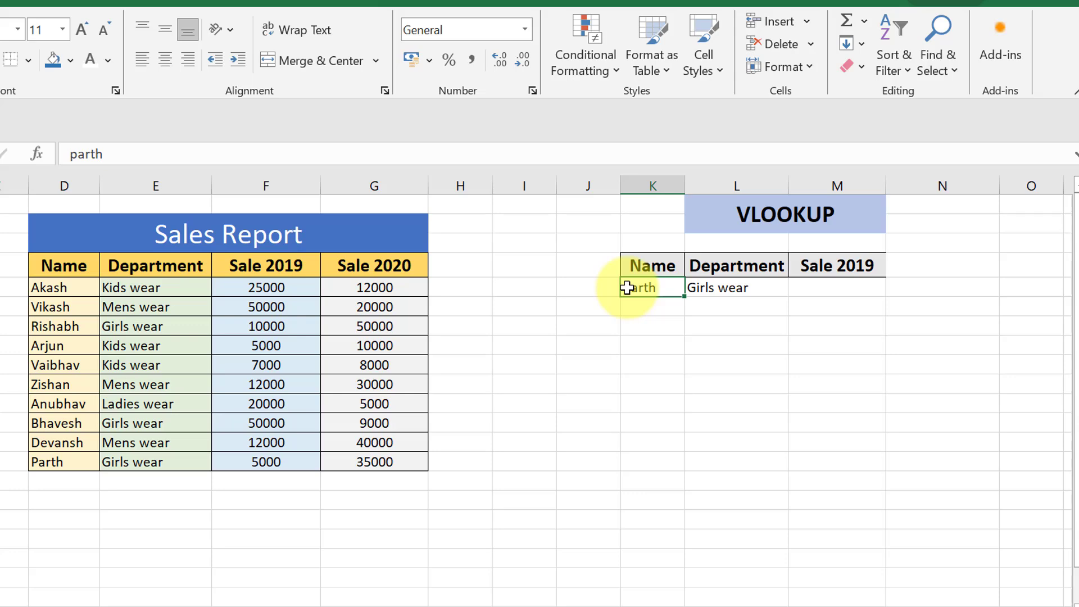
{"action": "type", "text": "Devansh"}
{"action": "key", "text": "Return"}
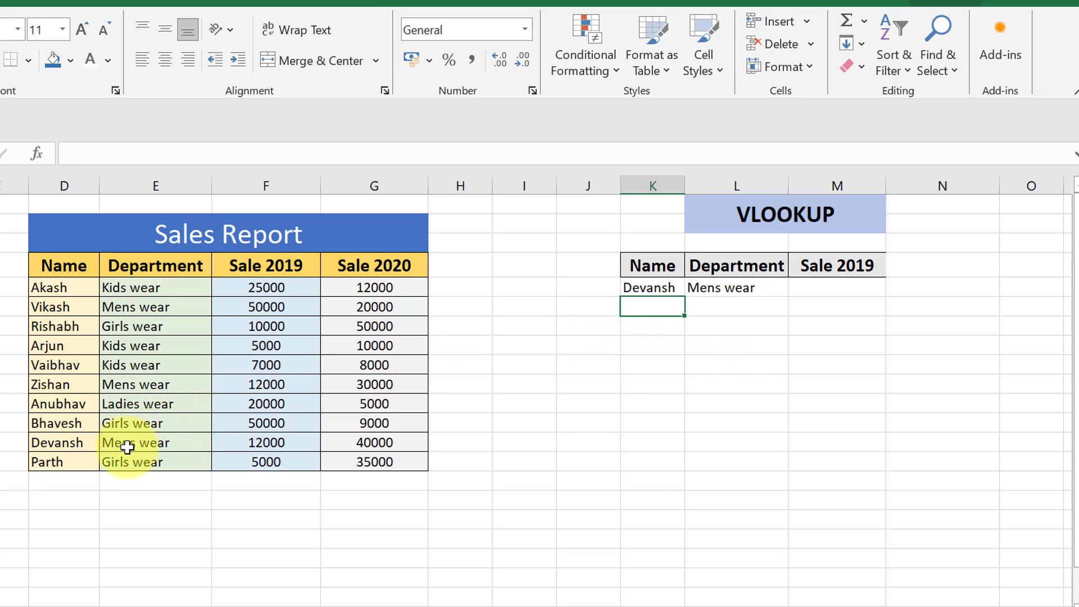
Step: Enter =VLOOKUP(K5,D4:G14,3,0) in cell M5 to look up the employee's 2019 sales with an exact match
{"action": "left_click", "coordinate": [814, 288]}
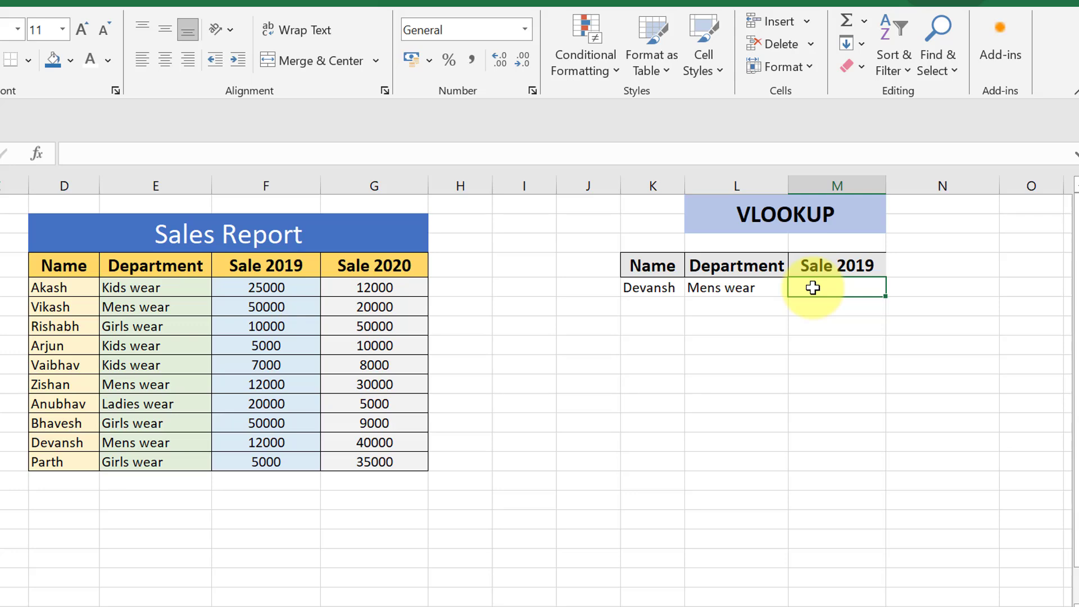
{"action": "type", "text": "=vl"}
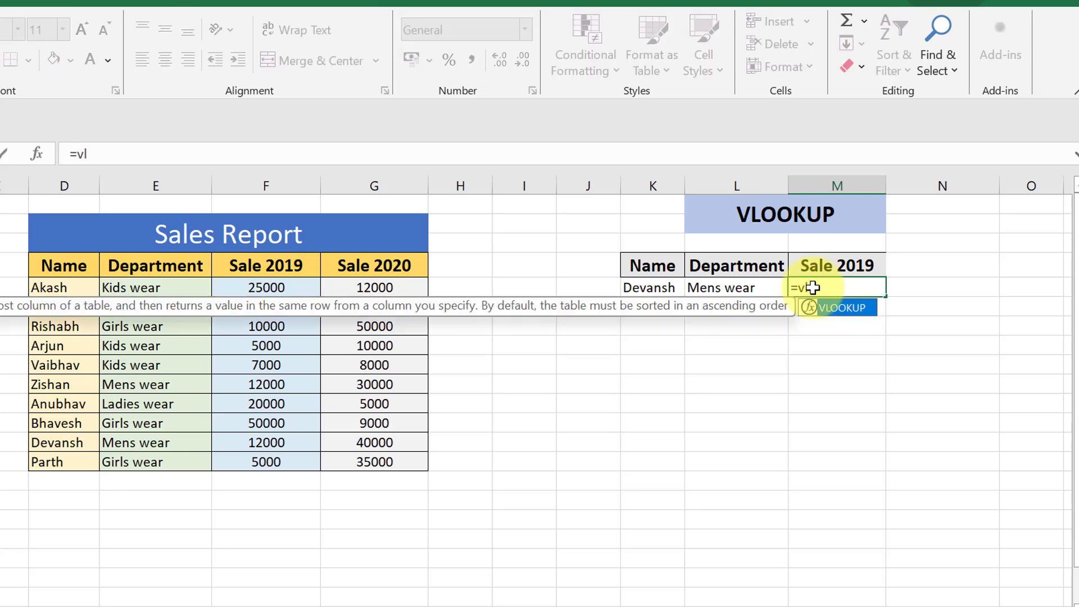
{"action": "key", "text": "Tab"}
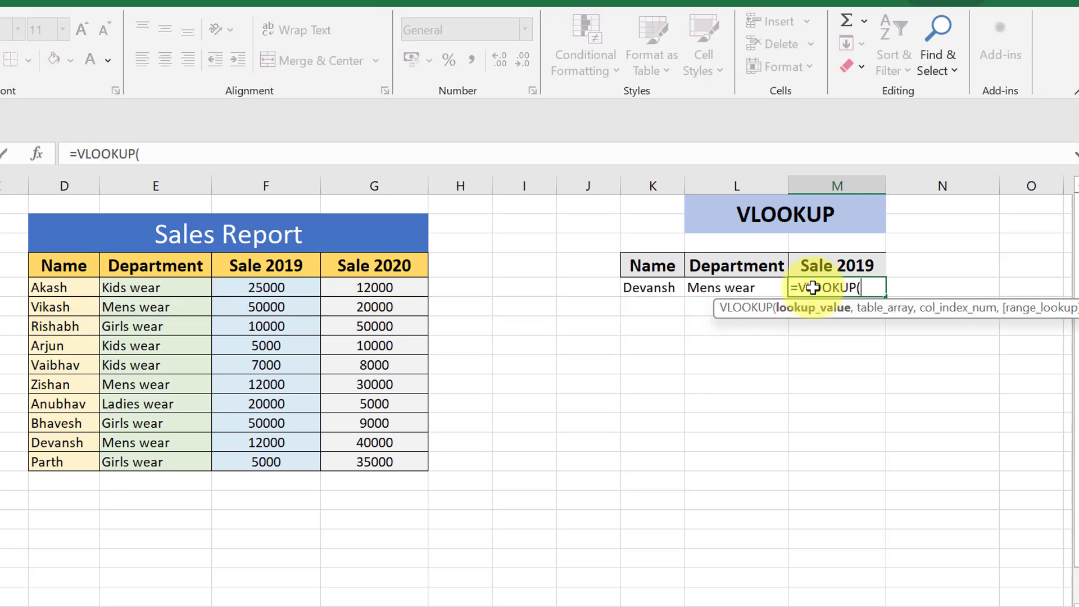
{"action": "left_click", "coordinate": [662, 287]}
{"action": "type", "text": ","}
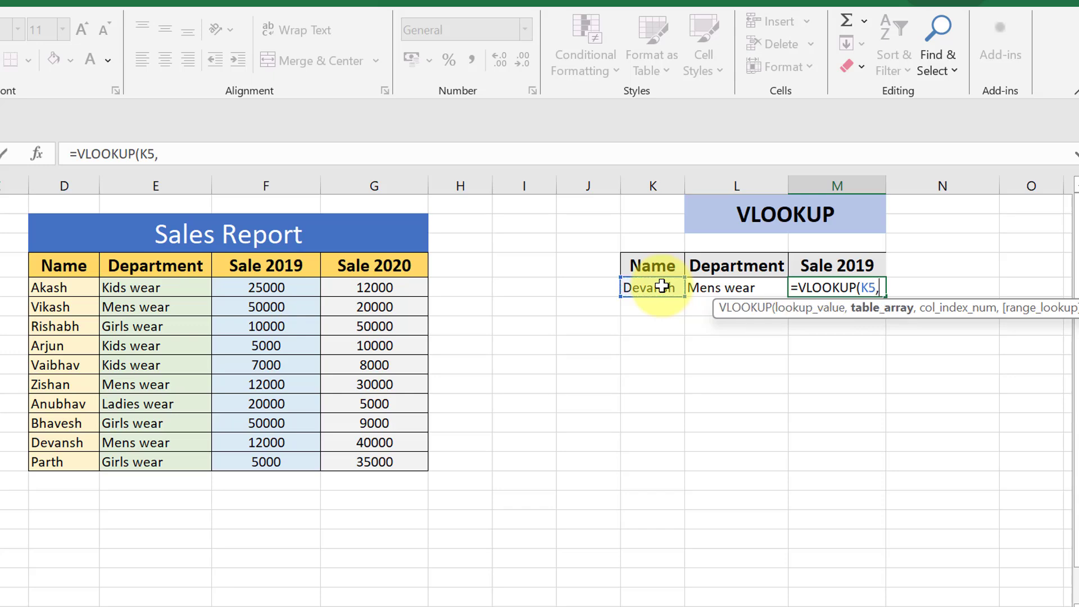
{"action": "left_click", "coordinate": [71, 267]}
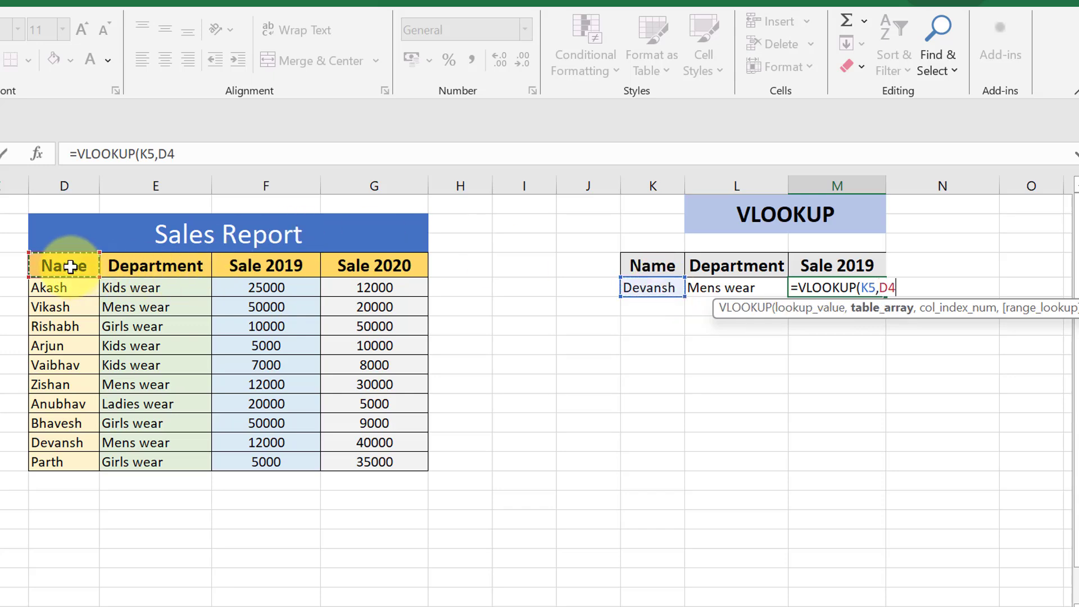
{"action": "left_click_drag", "start_coordinate": [70, 267], "coordinate": [393, 464]}
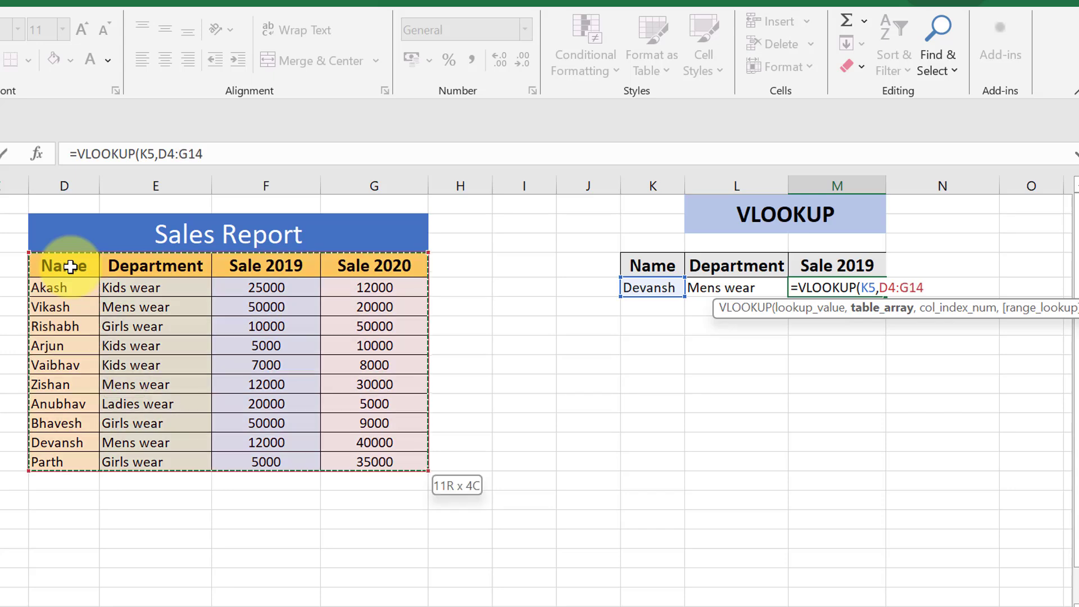
{"action": "type", "text": ","}
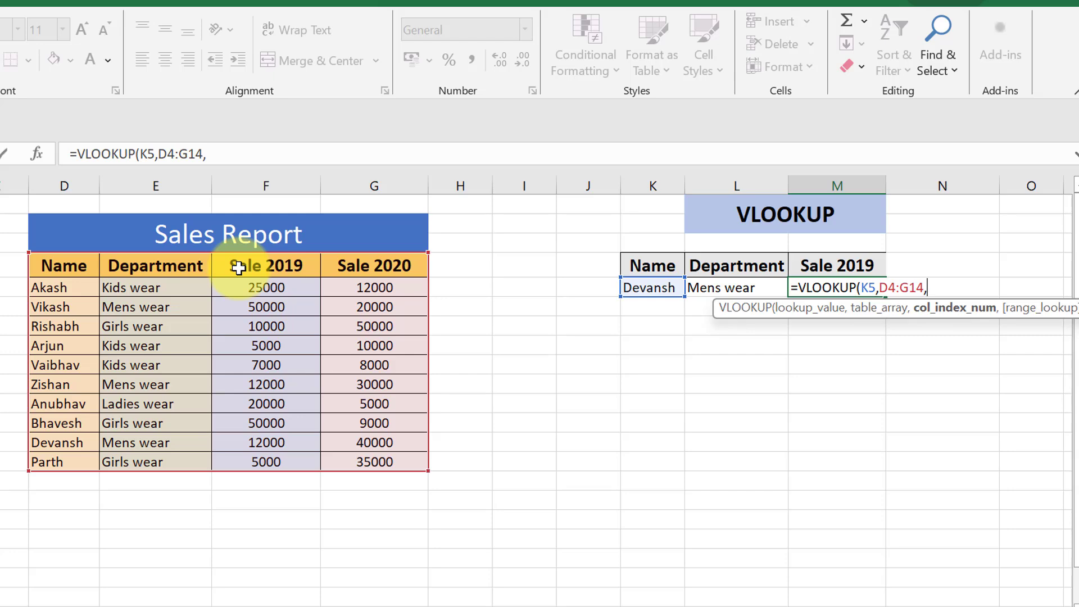
{"action": "key", "text": "BackSpace"}
{"action": "type", "text": "3,"}
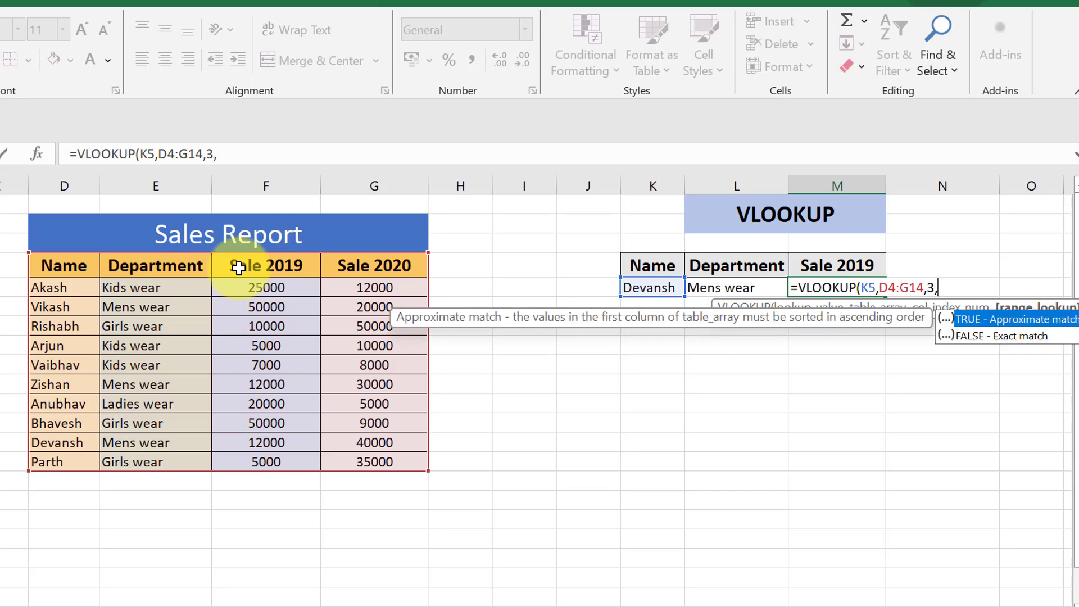
{"action": "type", "text": "0)"}
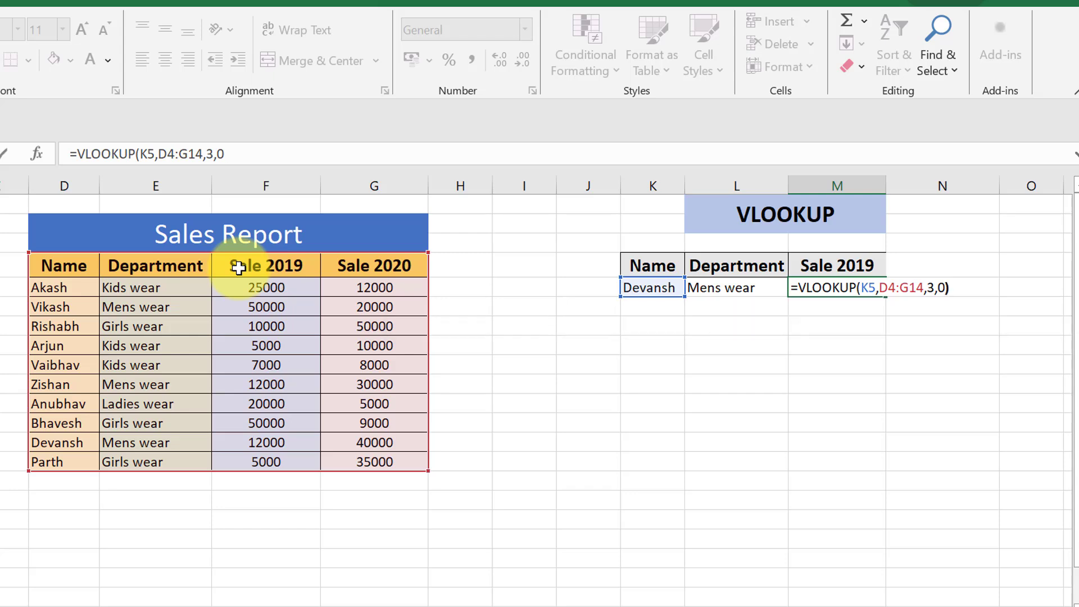
{"action": "key", "text": "Return"}
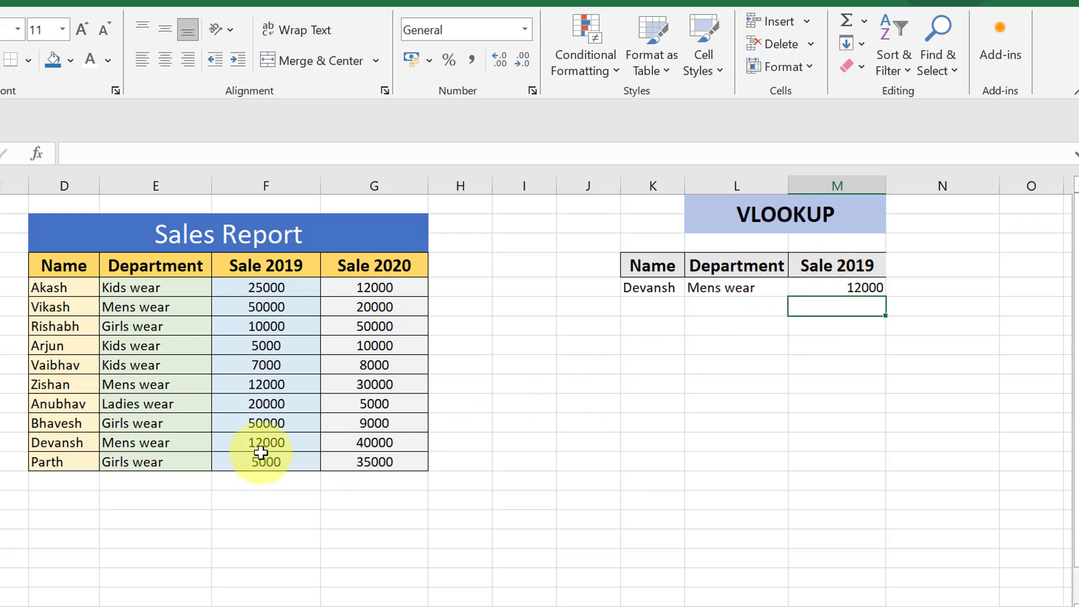
Step: Clear the lookup name from cell K5 of the VLOOKUP table
{"action": "left_click", "coordinate": [634, 292]}
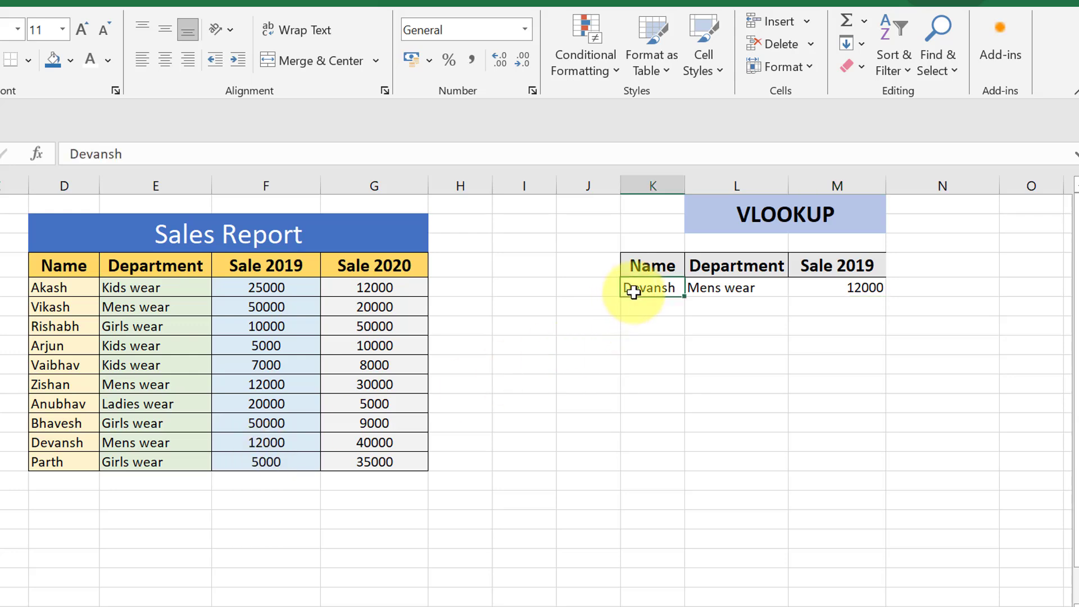
{"action": "key", "text": "BackSpace"}
{"action": "key", "text": "Return"}
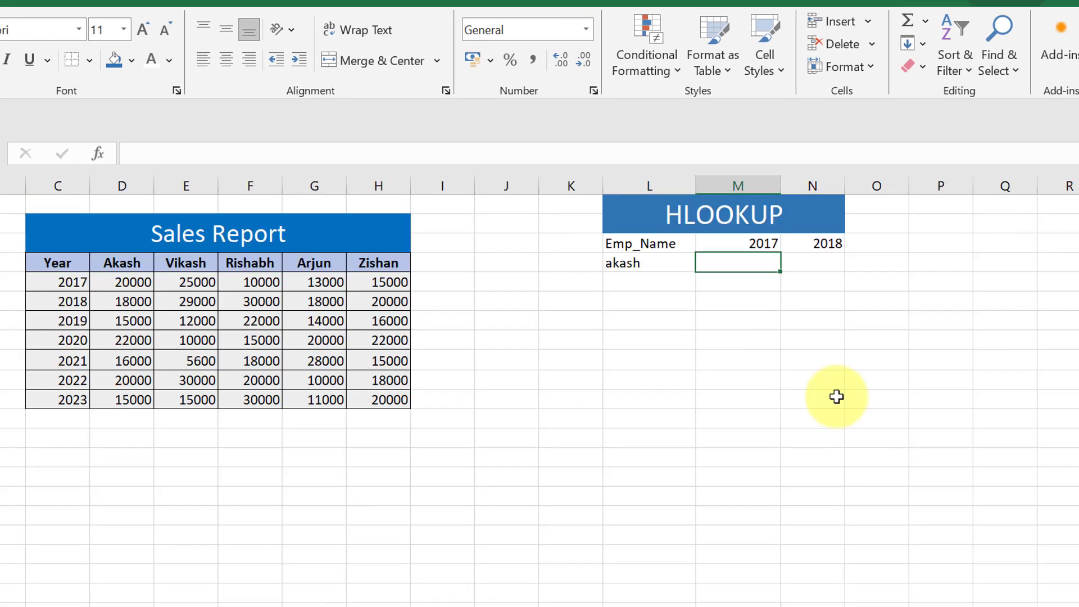
Step: Examine the Year column, C4:C11, of the Sales Report table on Sheet2
{"action": "left_click", "coordinate": [59, 256]}
{"action": "key", "text": "shift+Down"}
{"action": "key", "text": "shift+Down"}
{"action": "key", "text": "shift+Down"}
{"action": "key", "text": "shift+Down"}
{"action": "key", "text": "shift+Down"}
{"action": "key", "text": "shift+Down"}
{"action": "key", "text": "shift+Down"}
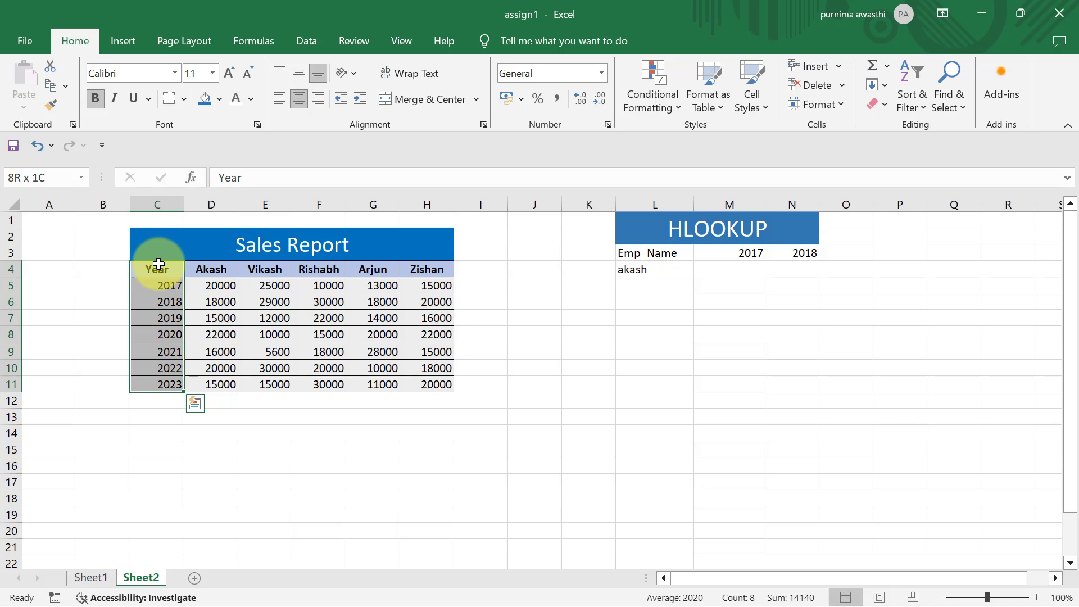
{"action": "left_click", "coordinate": [444, 371]}
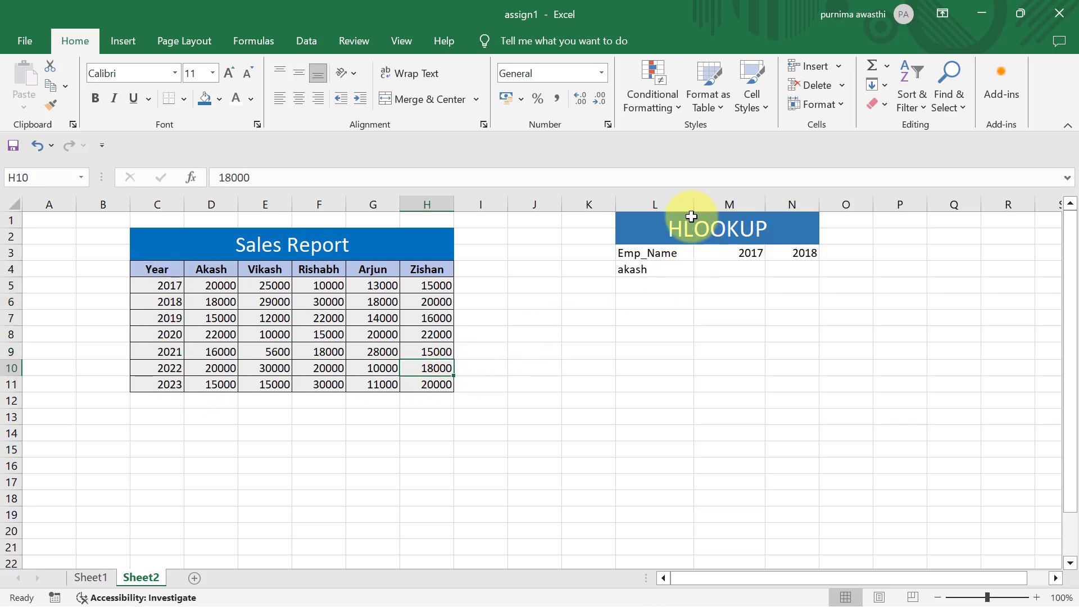
Step: Examine the 2017 and 2018 rows, the employee-name headers in row 4 and the lookup name in cell L4
{"action": "left_click", "coordinate": [135, 286]}
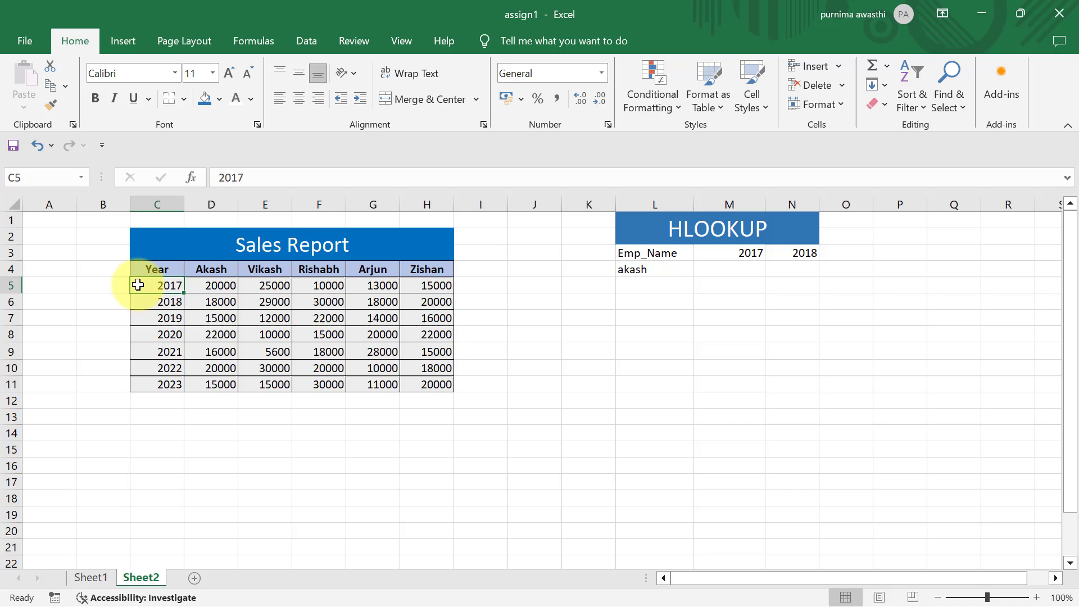
{"action": "left_click", "coordinate": [9, 284]}
{"action": "left_click", "coordinate": [8, 302]}
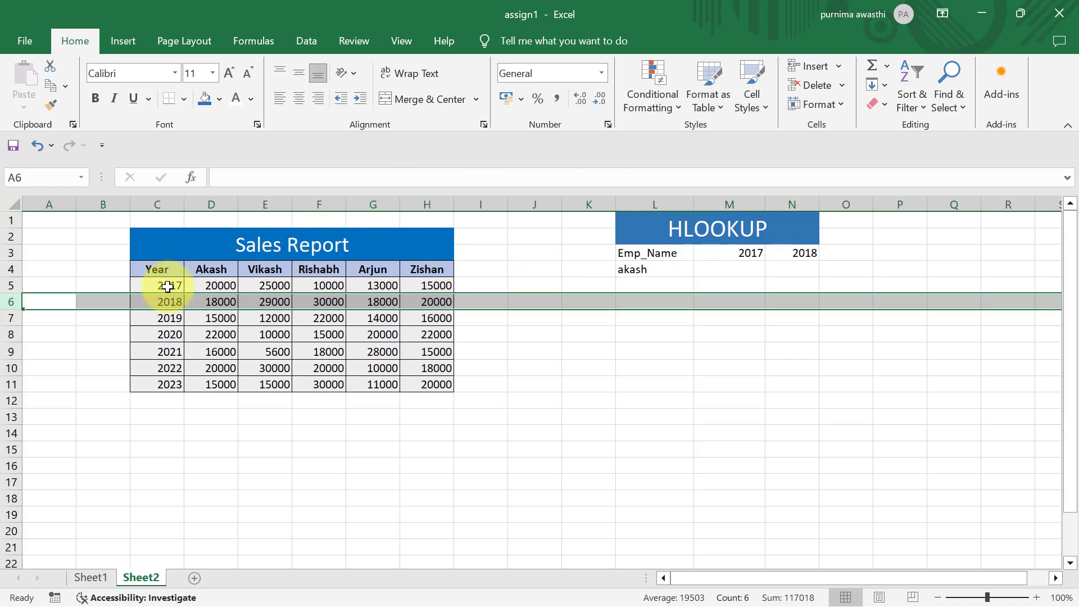
{"action": "left_click", "coordinate": [185, 344]}
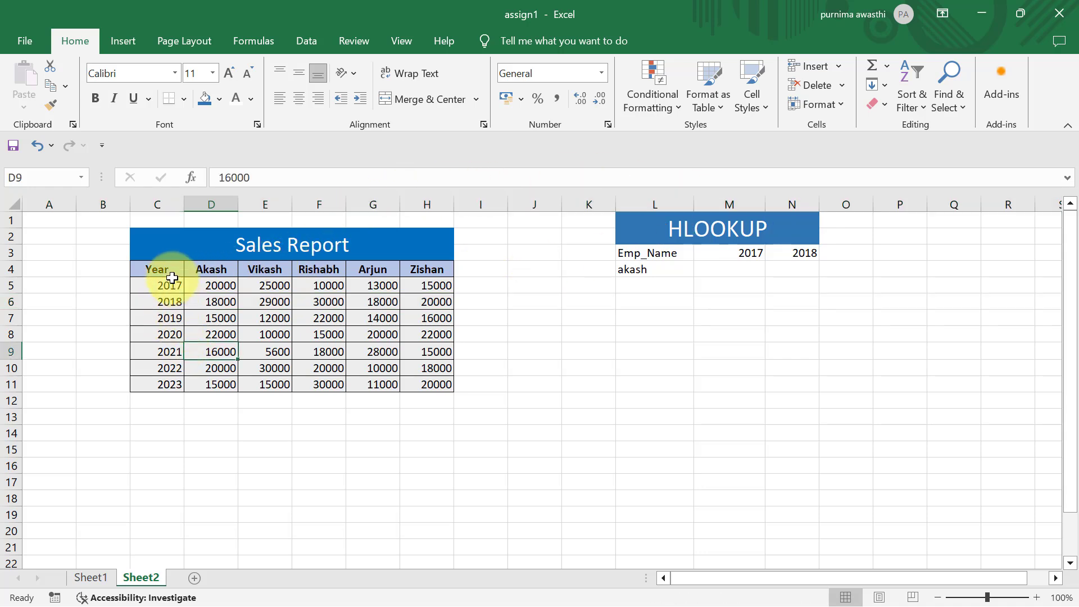
{"action": "left_click", "coordinate": [209, 267]}
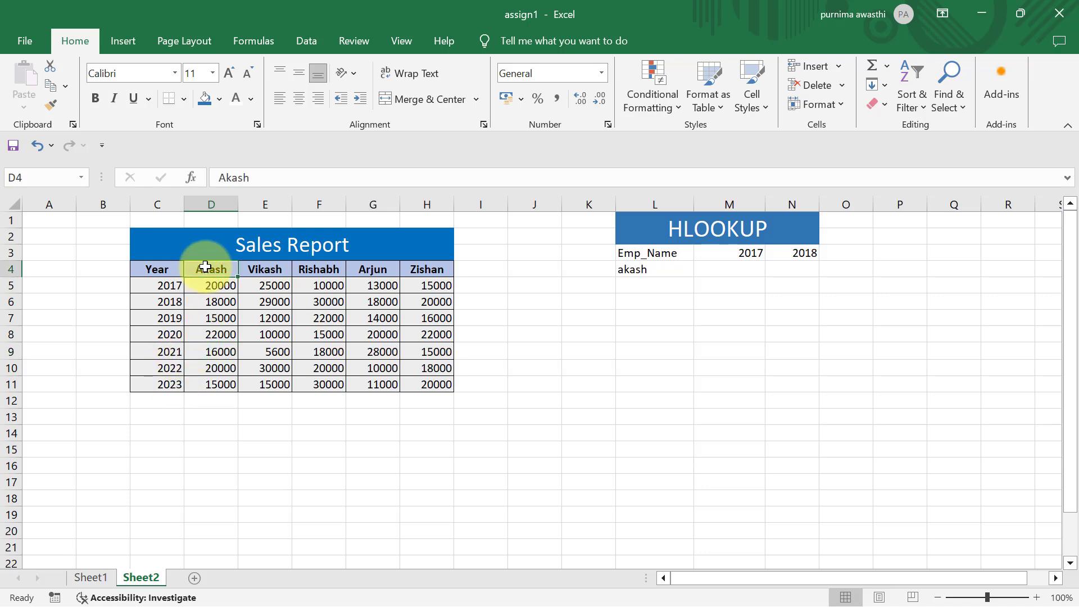
{"action": "left_click", "coordinate": [250, 268]}
{"action": "left_click", "coordinate": [332, 269]}
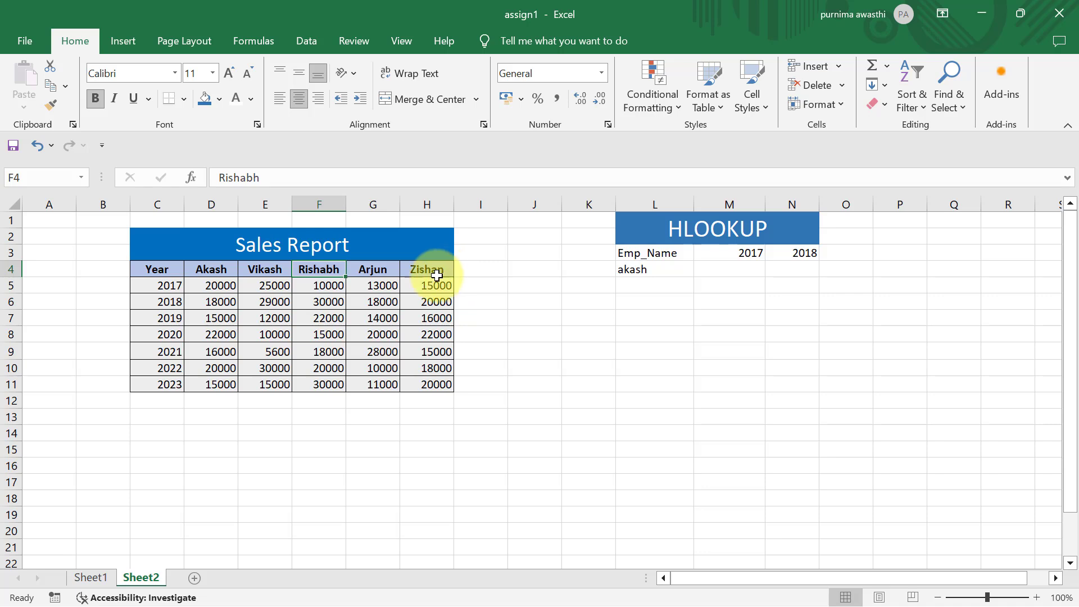
{"action": "left_click", "coordinate": [659, 269]}
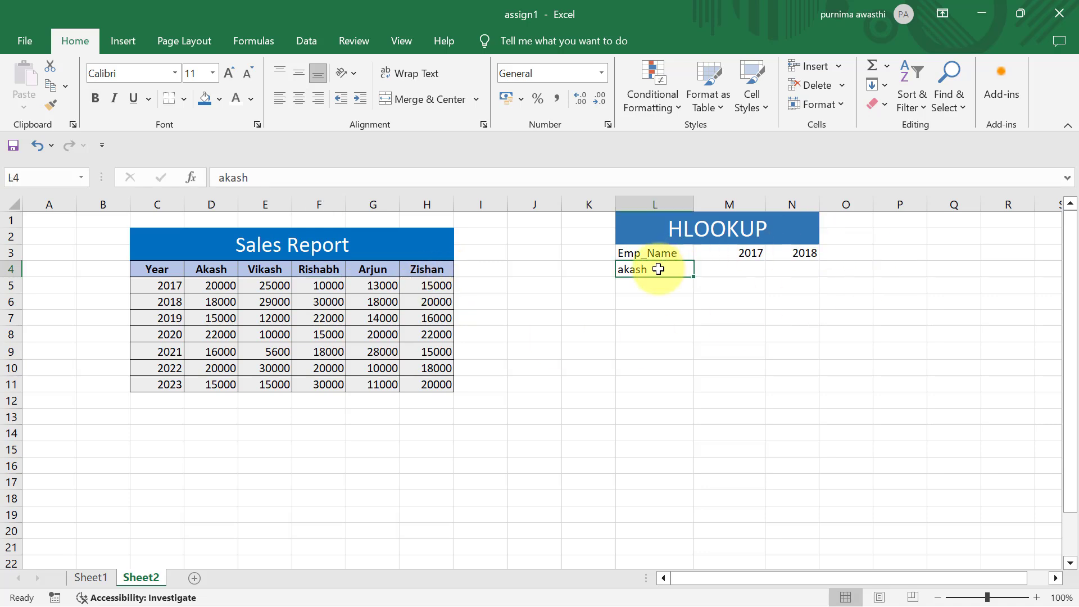
Step: Enter =HLOOKUP(L4,C4:H11,2,0) in cell M4 to look up the employee's 2017 sales with an exact match
{"action": "left_click", "coordinate": [723, 269]}
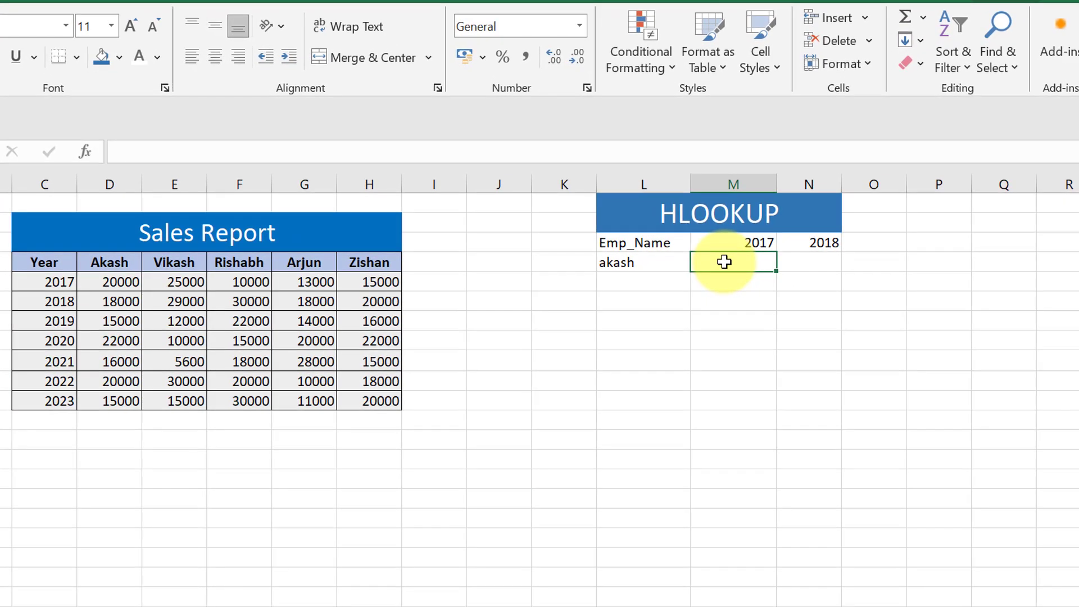
{"action": "type", "text": "="}
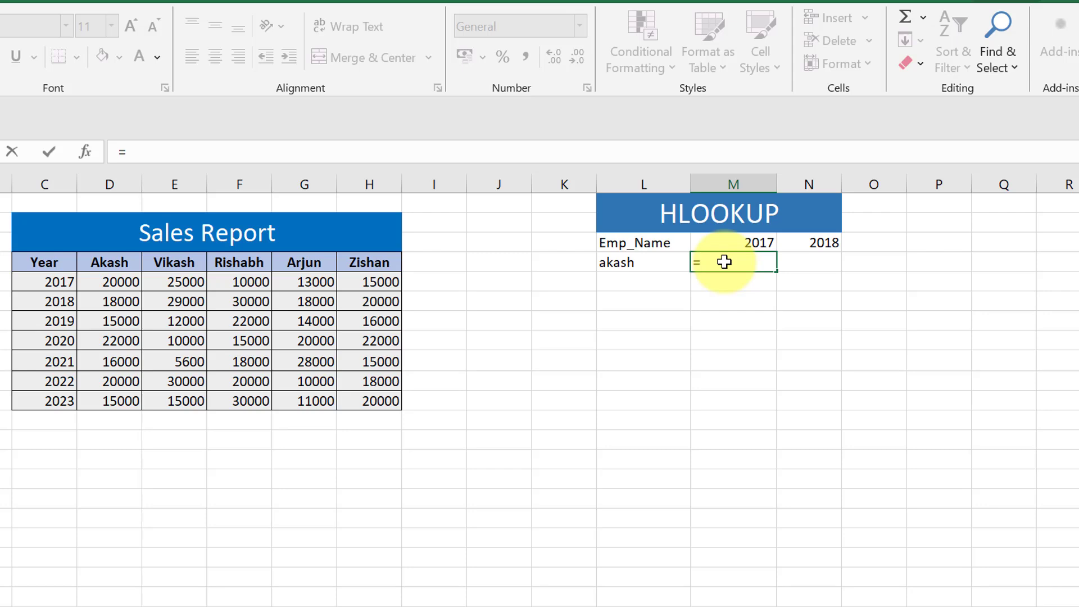
{"action": "type", "text": "hl"}
{"action": "key", "text": "Tab"}
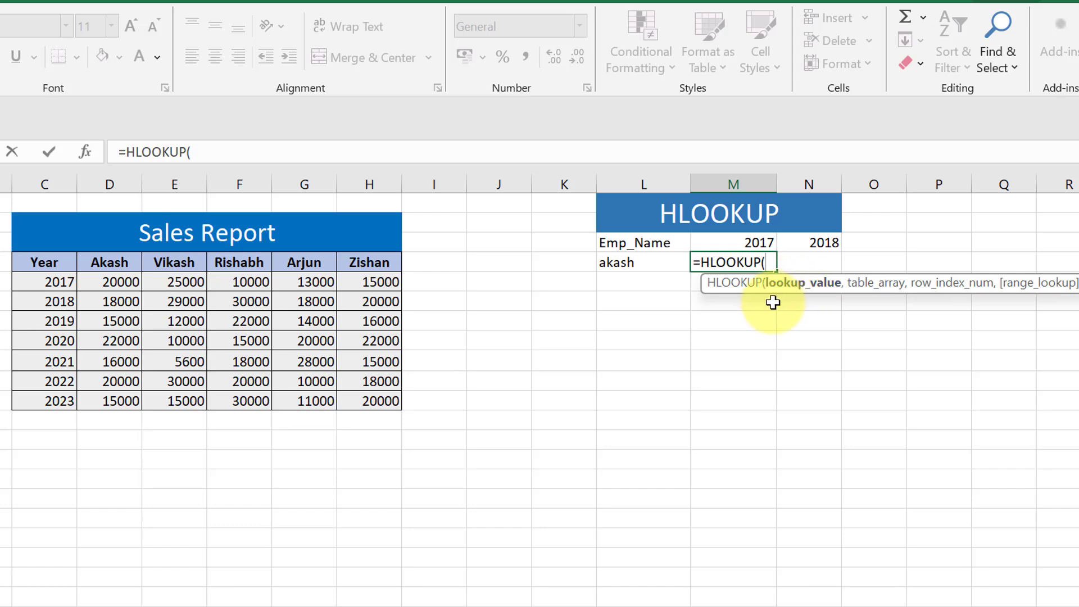
{"action": "left_click", "coordinate": [646, 257]}
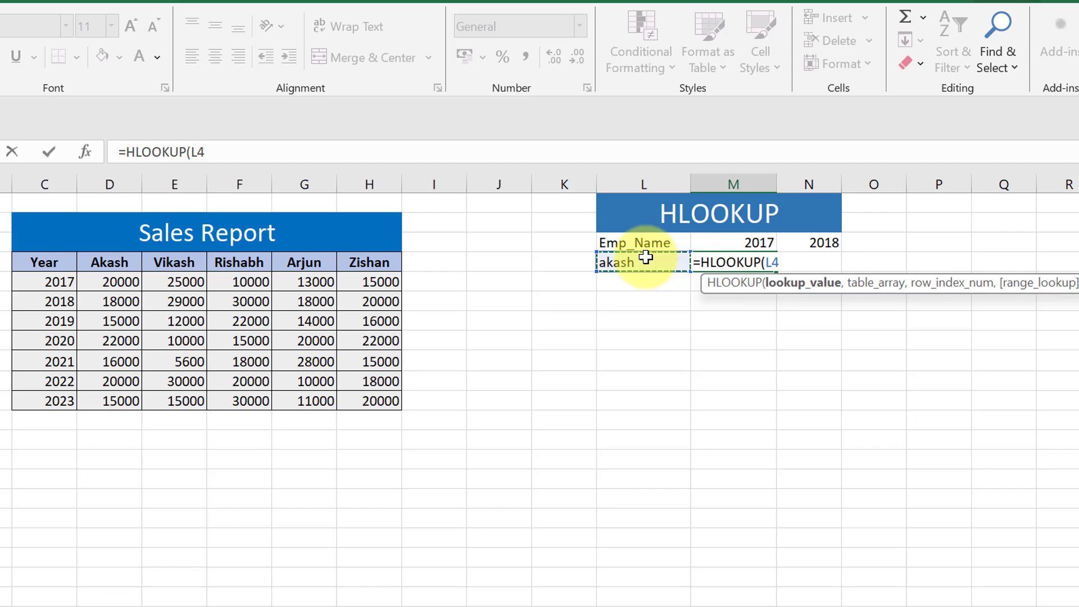
{"action": "type", "text": ","}
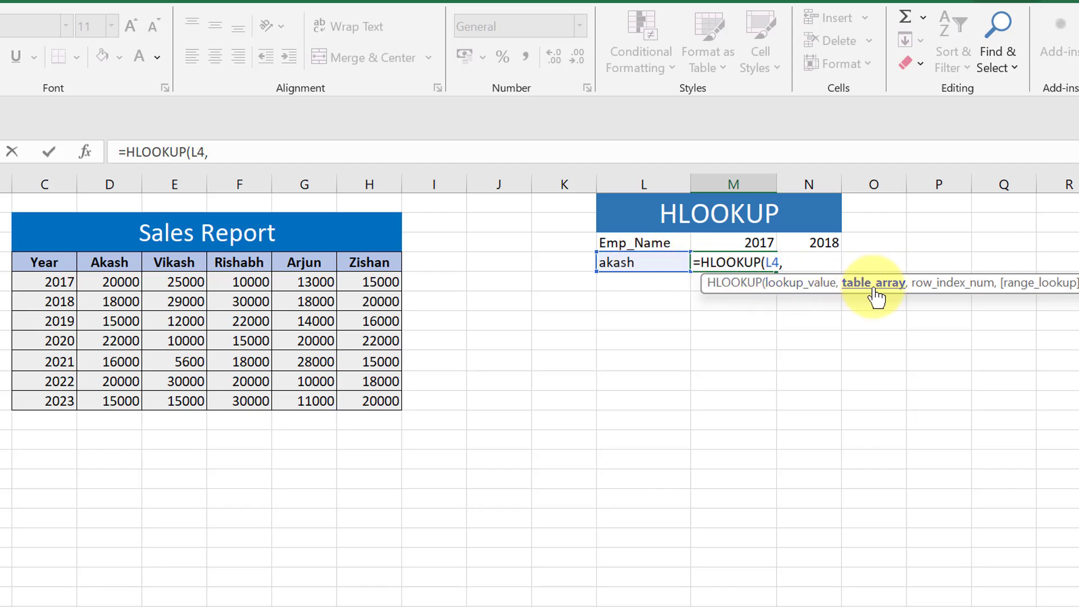
{"action": "left_click", "coordinate": [53, 263]}
{"action": "key", "text": "shift+Down"}
{"action": "key", "text": "shift+Down"}
{"action": "key", "text": "shift+Down"}
{"action": "key", "text": "shift+Down"}
{"action": "key", "text": "shift+Down"}
{"action": "key", "text": "shift+Down"}
{"action": "key", "text": "shift+Down"}
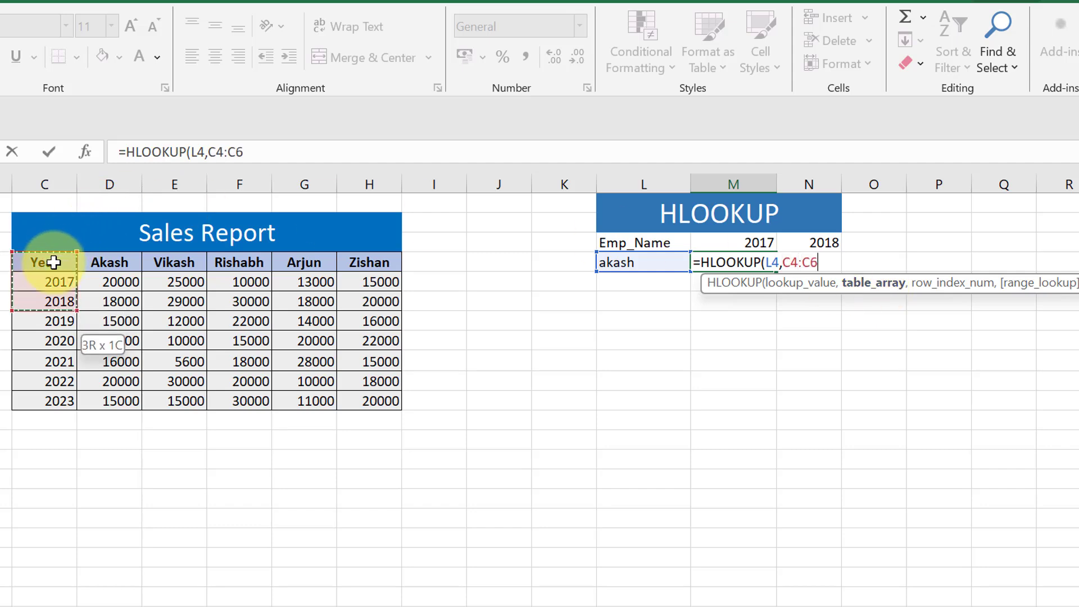
{"action": "key", "text": "shift+Right"}
{"action": "key", "text": "shift+Right"}
{"action": "key", "text": "shift+Right"}
{"action": "key", "text": "shift+Right"}
{"action": "key", "text": "shift+Right"}
{"action": "type", "text": ","}
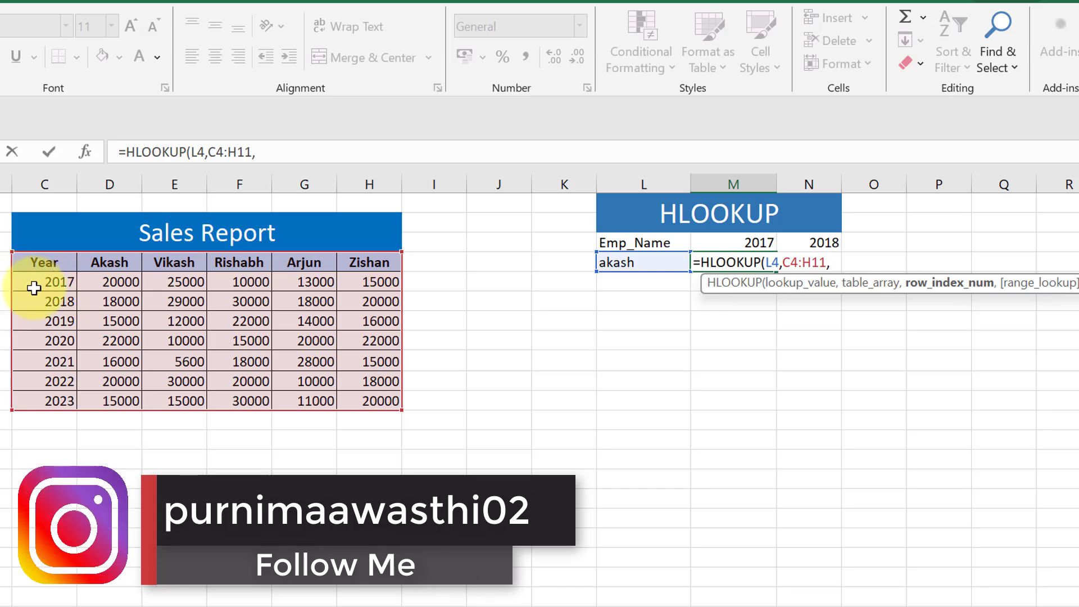
{"action": "type", "text": "2"}
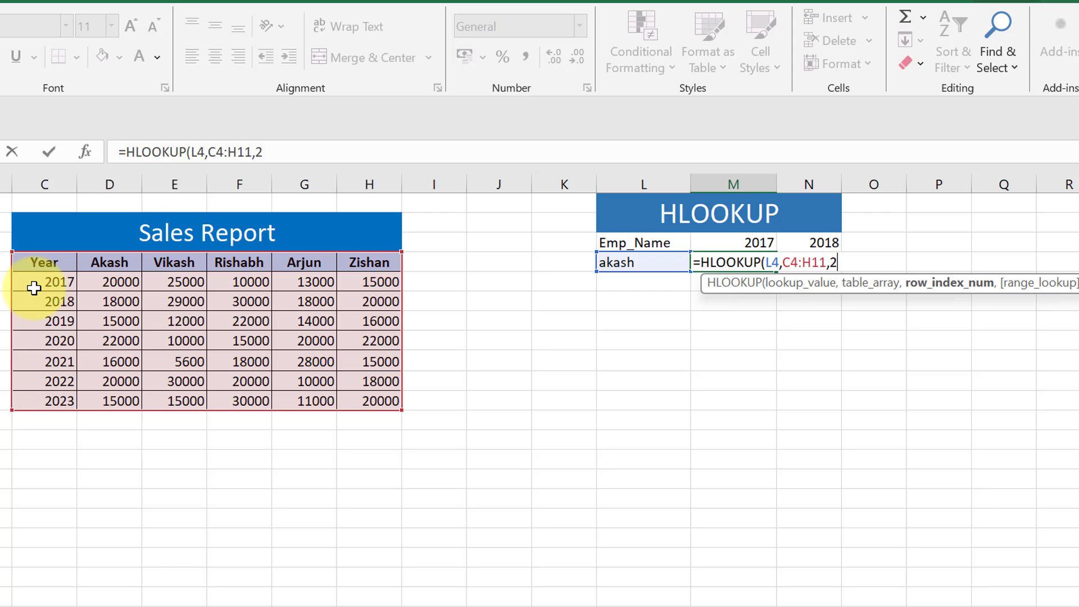
{"action": "type", "text": ","}
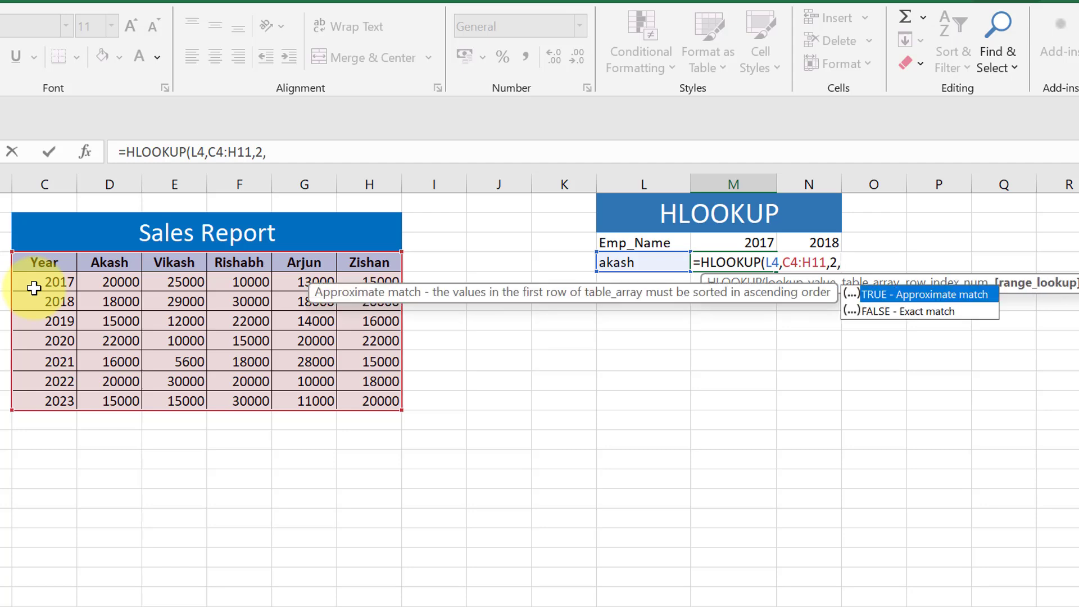
{"action": "type", "text": "0)"}
{"action": "key", "text": "Return"}
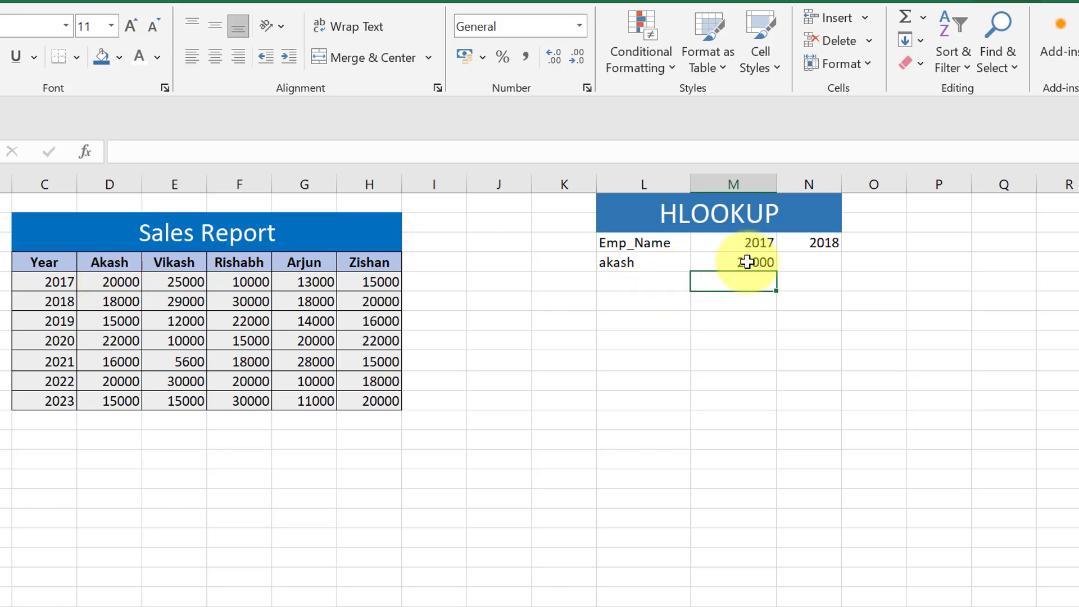
Step: Replace the lookup name in cell L4 with the employee name from header cell H4
{"action": "left_click", "coordinate": [641, 263]}
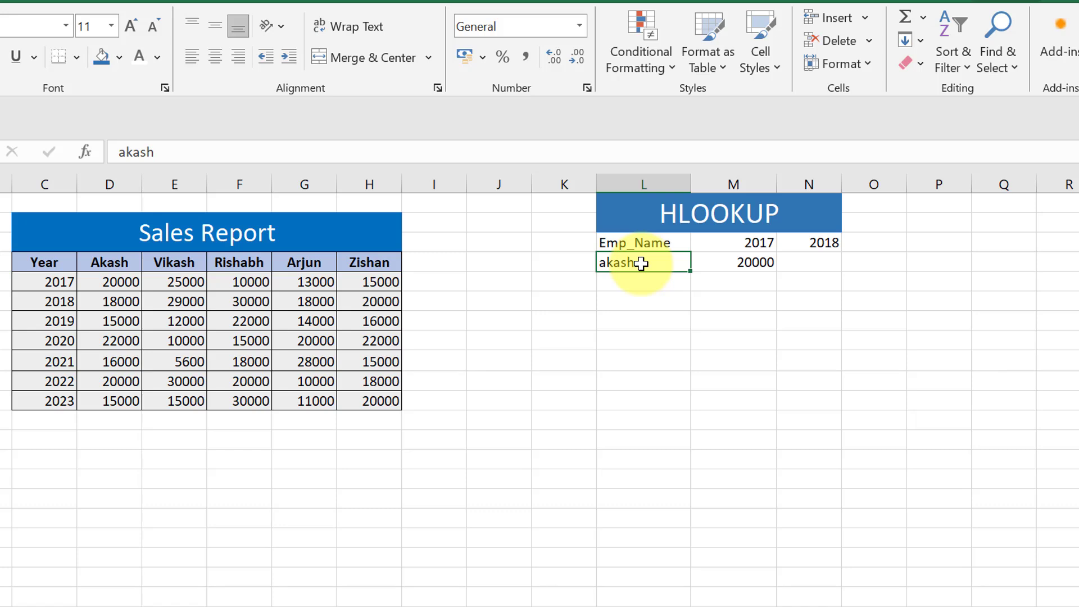
{"action": "type", "text": "Zishan"}
{"action": "key", "text": "Return"}
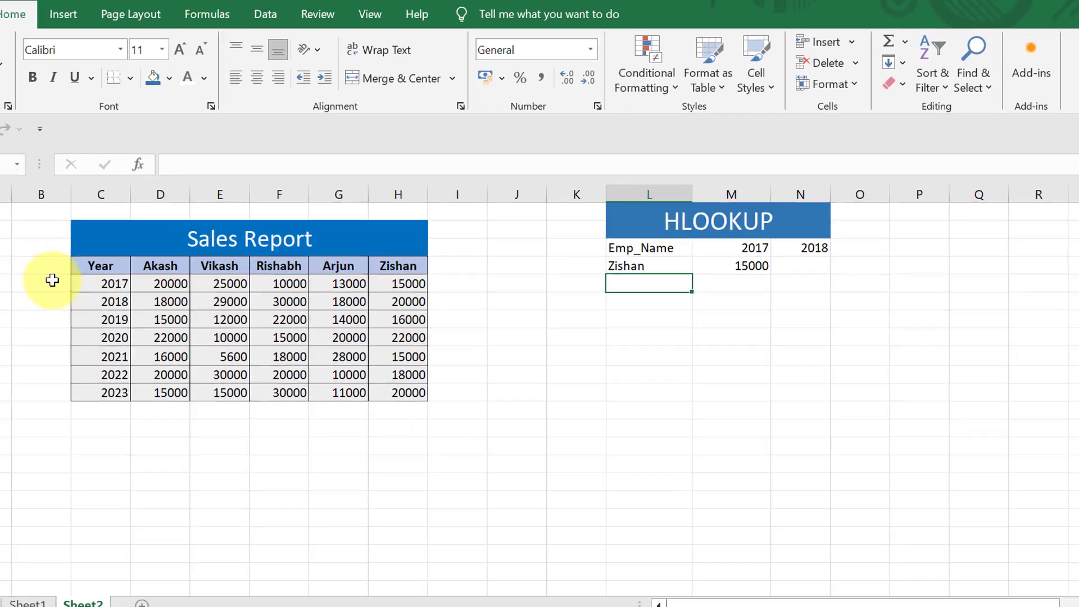
{"action": "left_click", "coordinate": [52, 280]}
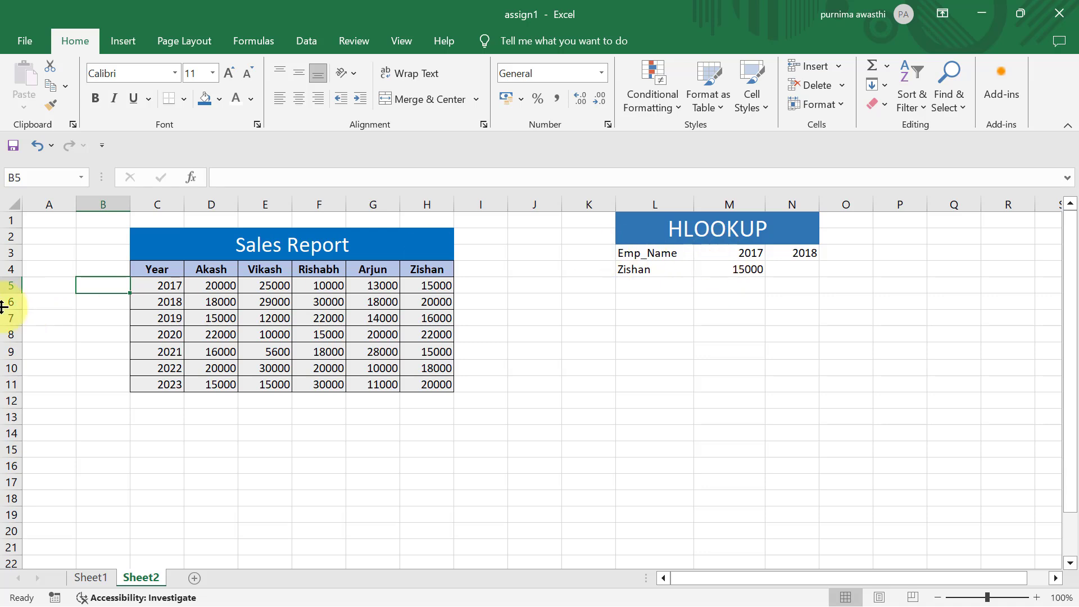
{"action": "left_click", "coordinate": [6, 286]}
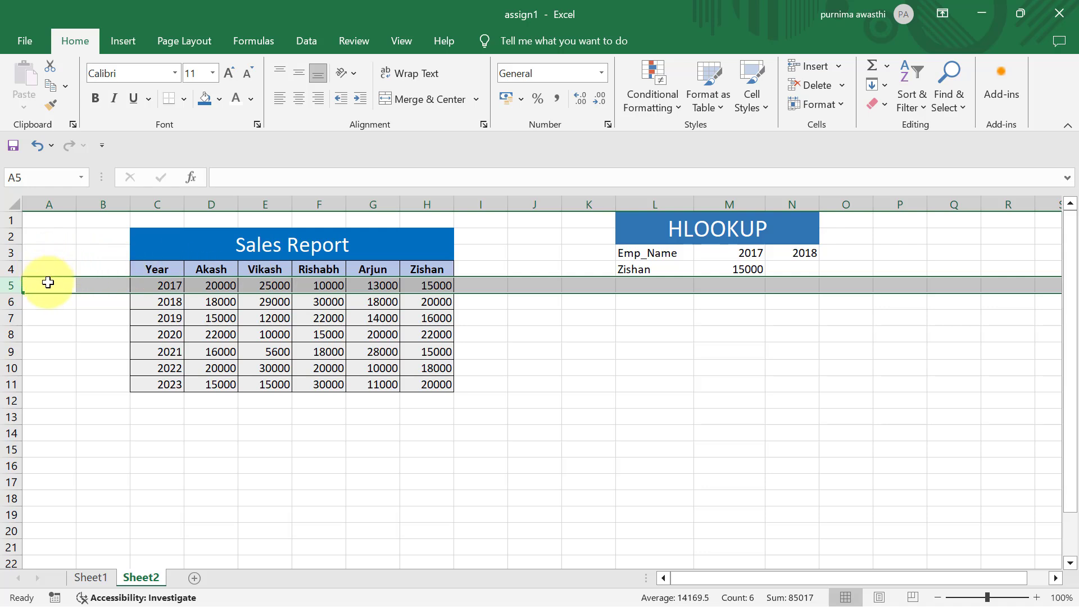
Step: Enter =HLOOKUP(L4,C4:H11,3,0) in cell N4 to look up the employee's 2018 sales with an exact match
{"action": "left_click", "coordinate": [805, 266]}
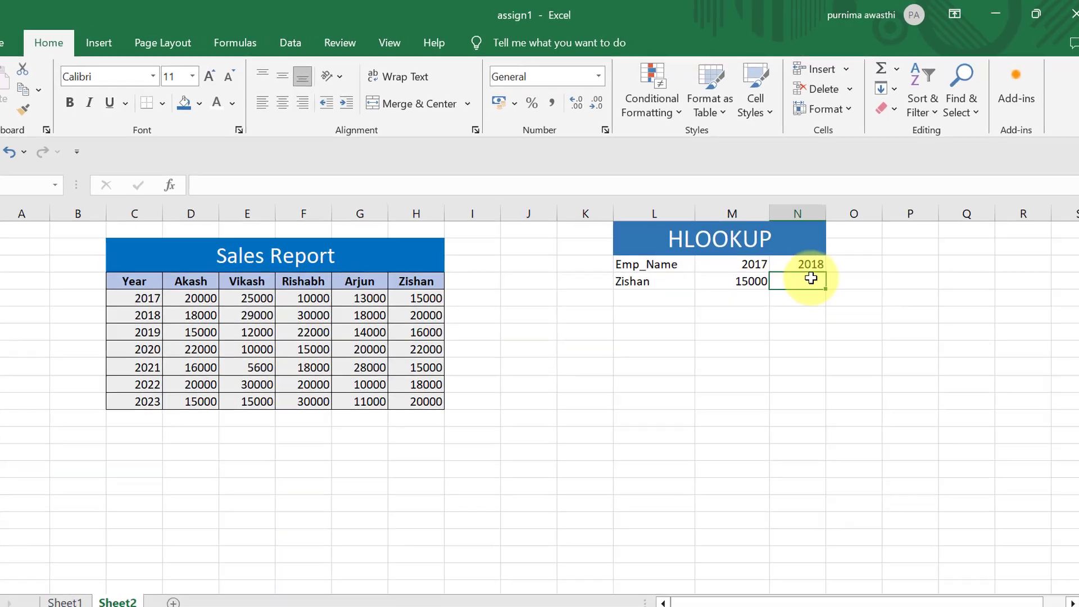
{"action": "type", "text": "=hl"}
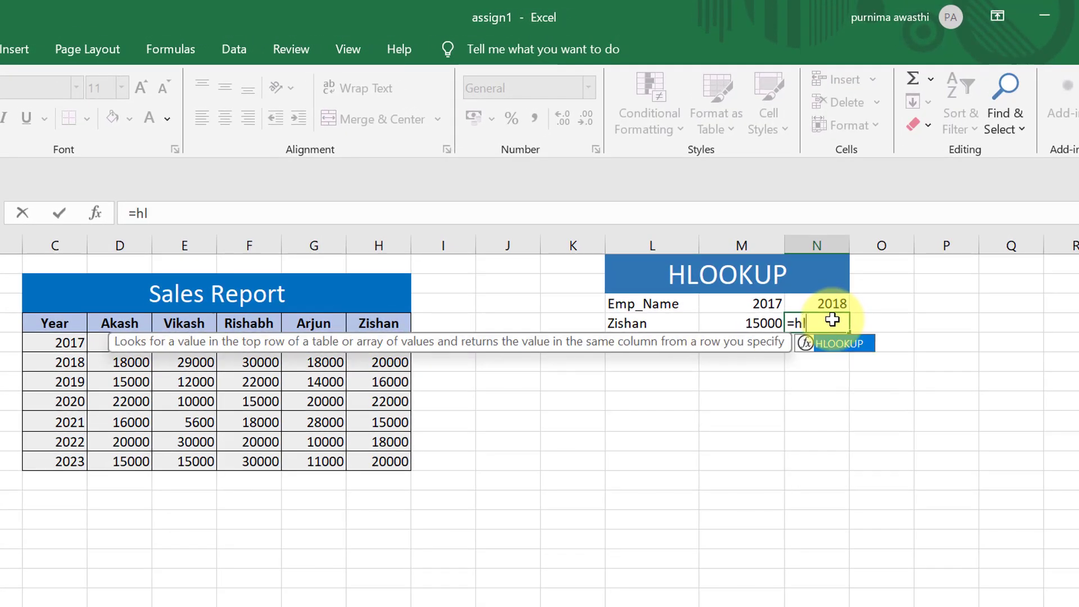
{"action": "key", "text": "Tab"}
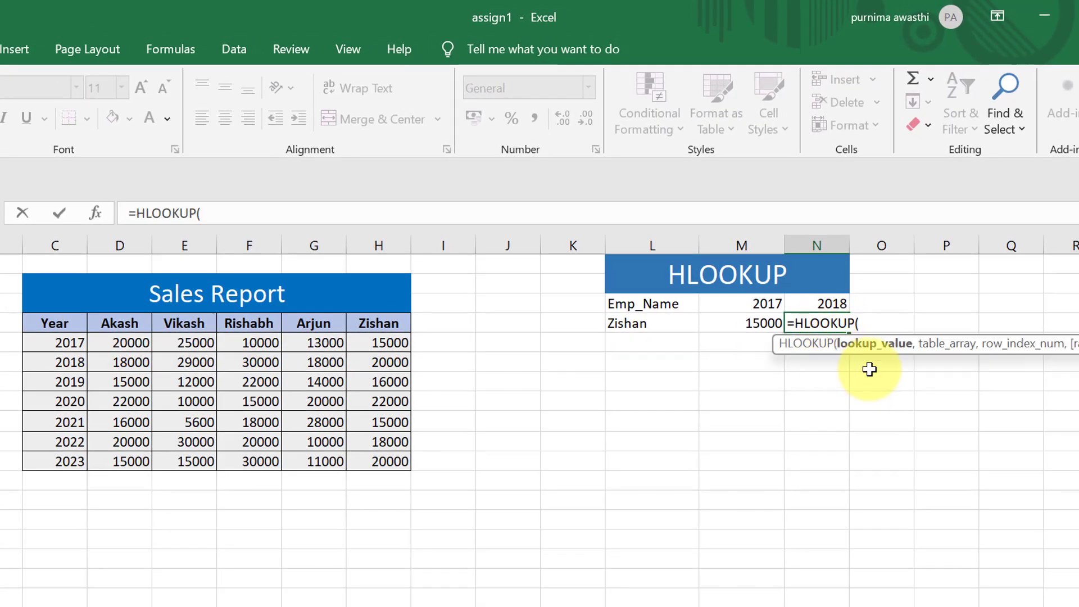
{"action": "left_click", "coordinate": [675, 329]}
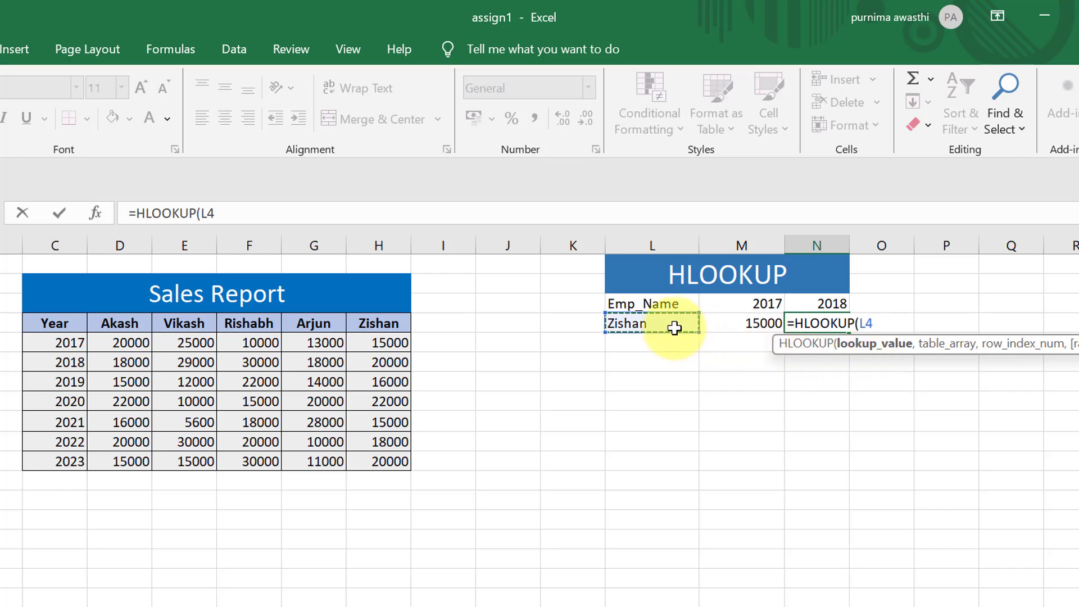
{"action": "type", "text": ","}
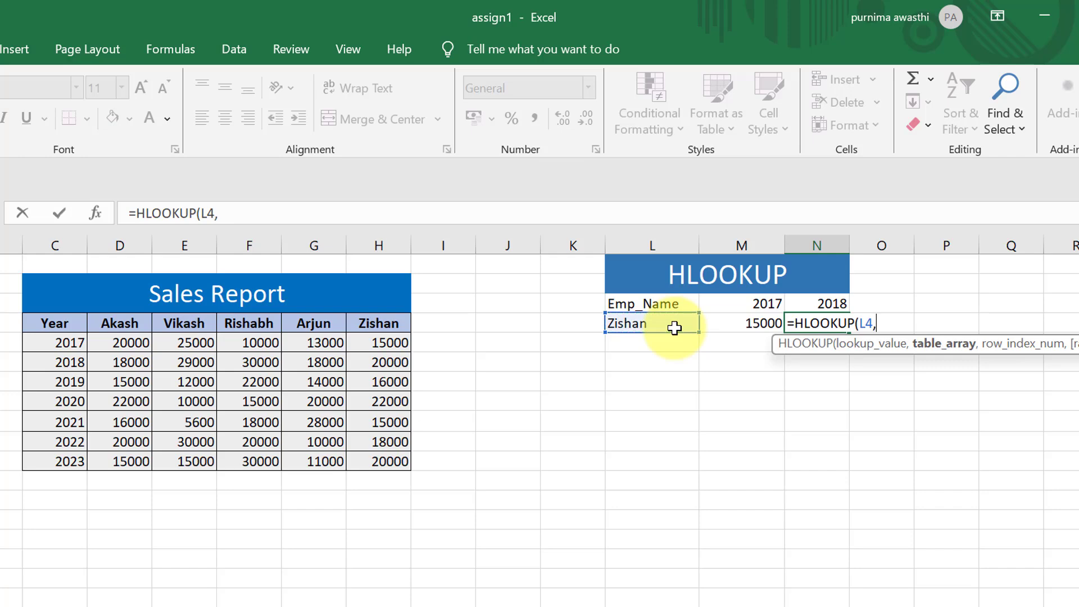
{"action": "left_click", "coordinate": [66, 325]}
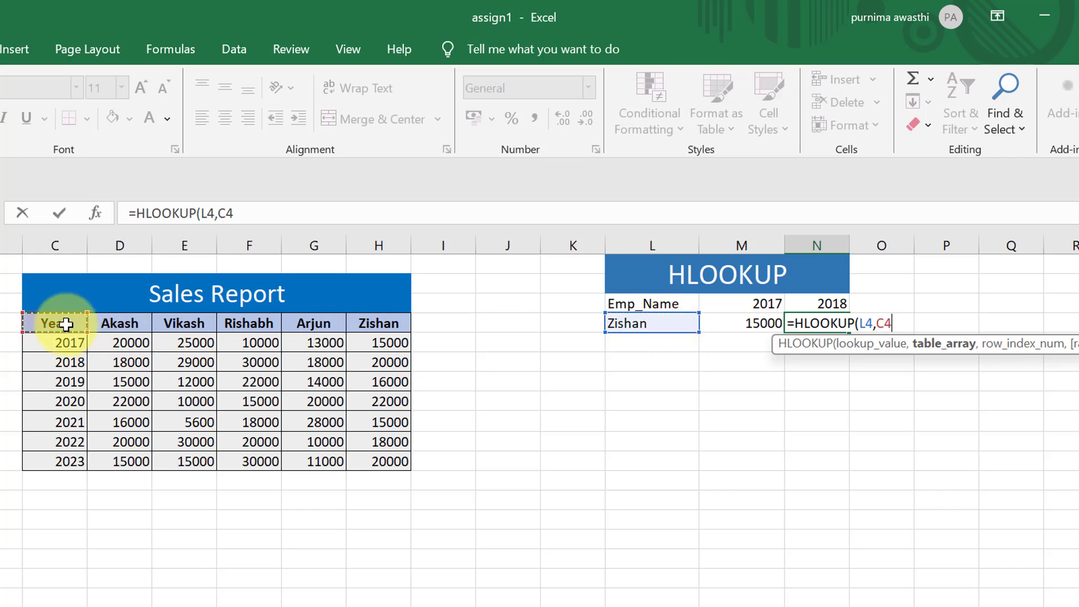
{"action": "key", "text": "shift+Down"}
{"action": "key", "text": "shift+Down"}
{"action": "key", "text": "shift+Down"}
{"action": "key", "text": "shift+Down"}
{"action": "key", "text": "shift+Down"}
{"action": "key", "text": "shift+Down"}
{"action": "key", "text": "shift+Down"}
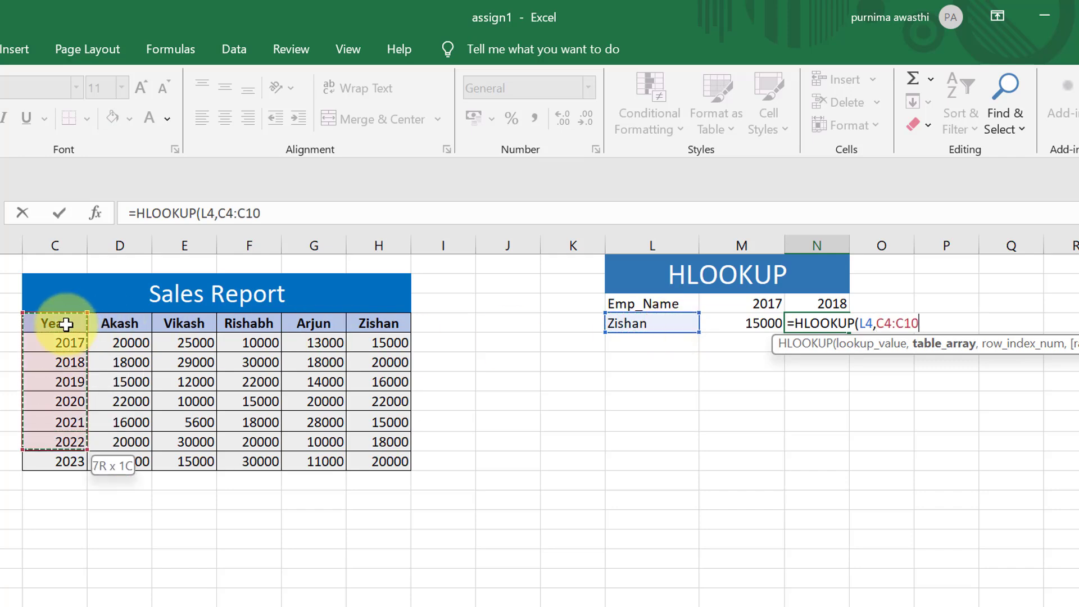
{"action": "key", "text": "shift+Right"}
{"action": "key", "text": "shift+Right"}
{"action": "key", "text": "shift+Right"}
{"action": "key", "text": "shift+Right"}
{"action": "key", "text": "shift+Right"}
{"action": "type", "text": ","}
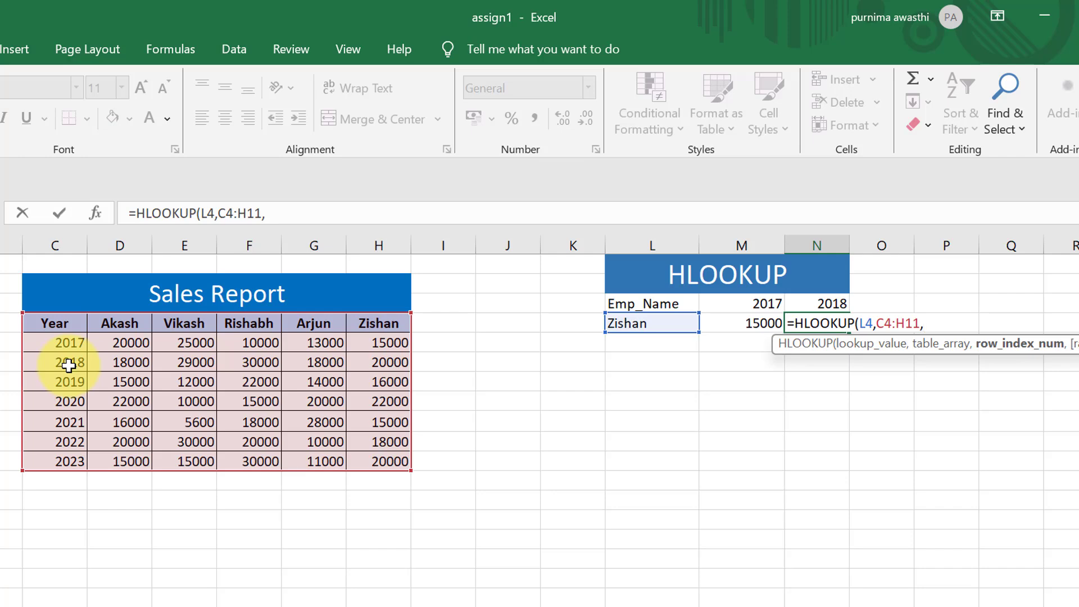
{"action": "type", "text": "3,"}
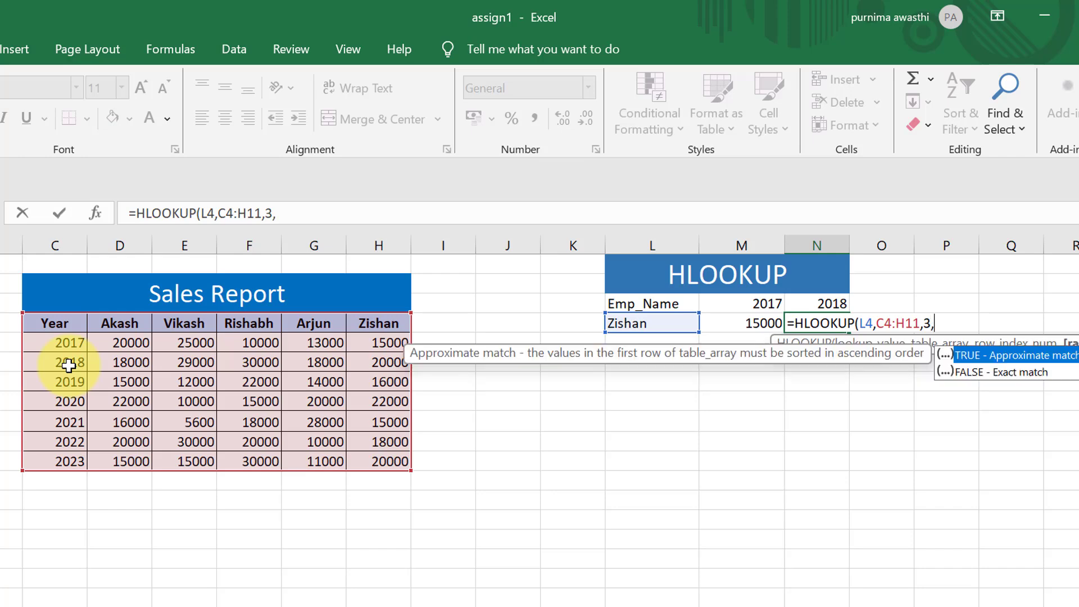
{"action": "type", "text": "0)"}
{"action": "key", "text": "Return"}
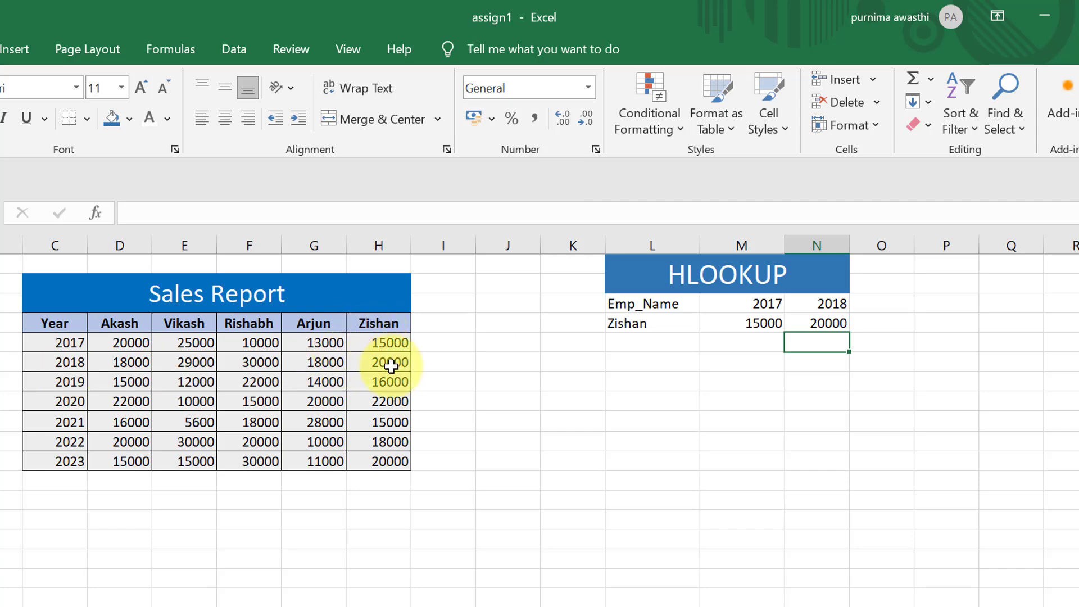
Step: Change the lookup name in cell L4 to the employee name from header cell E4, and return to the VLOOKUP table on Sheet1
{"action": "left_click", "coordinate": [649, 325]}
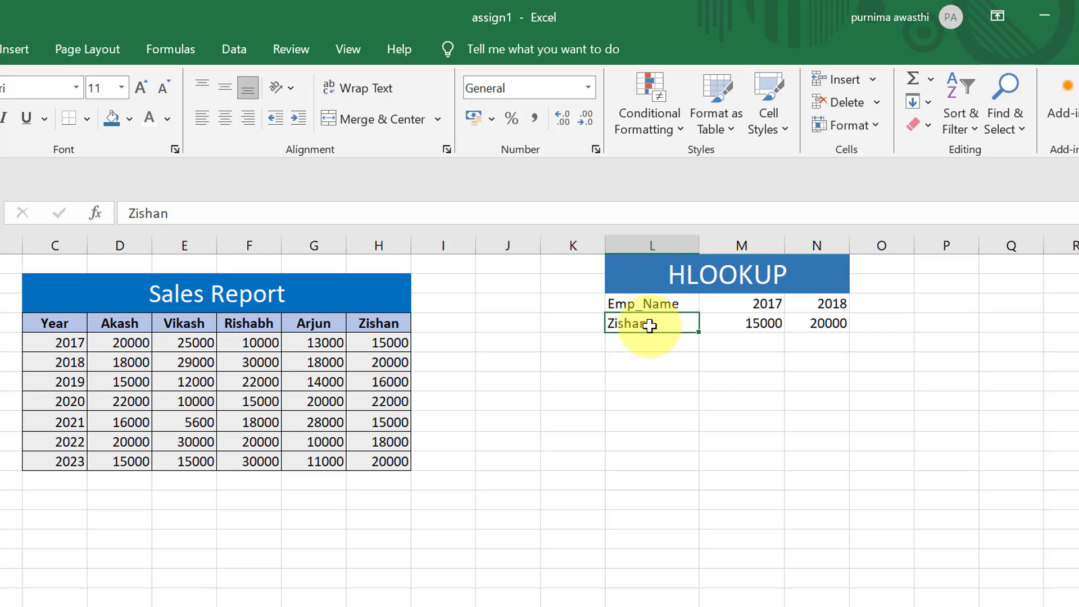
{"action": "type", "text": "Vikash"}
{"action": "key", "text": "Return"}
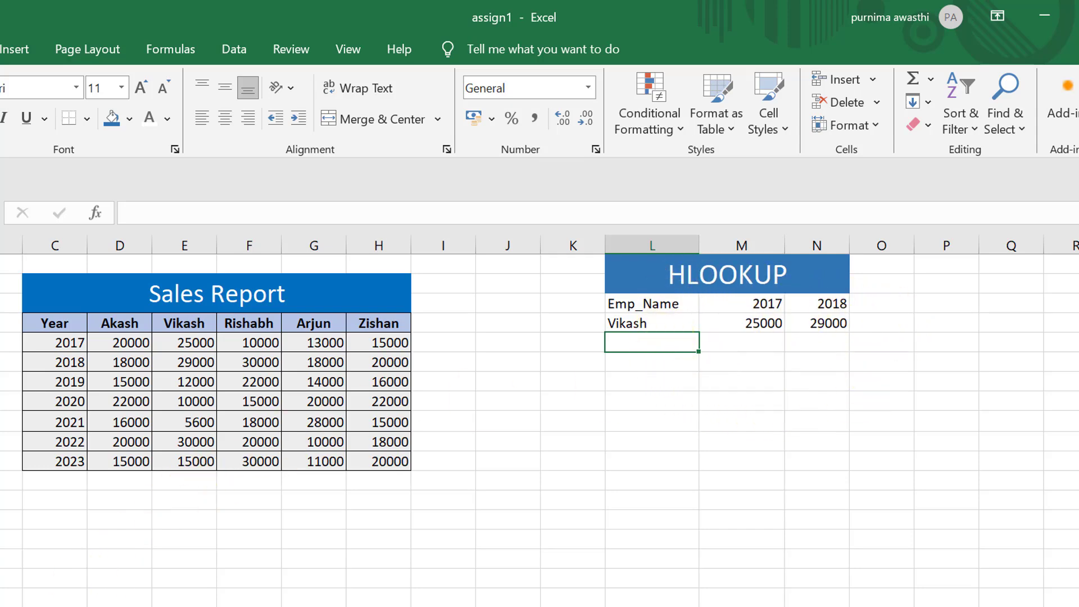
{"action": "key", "text": "ctrl+Page_Up"}
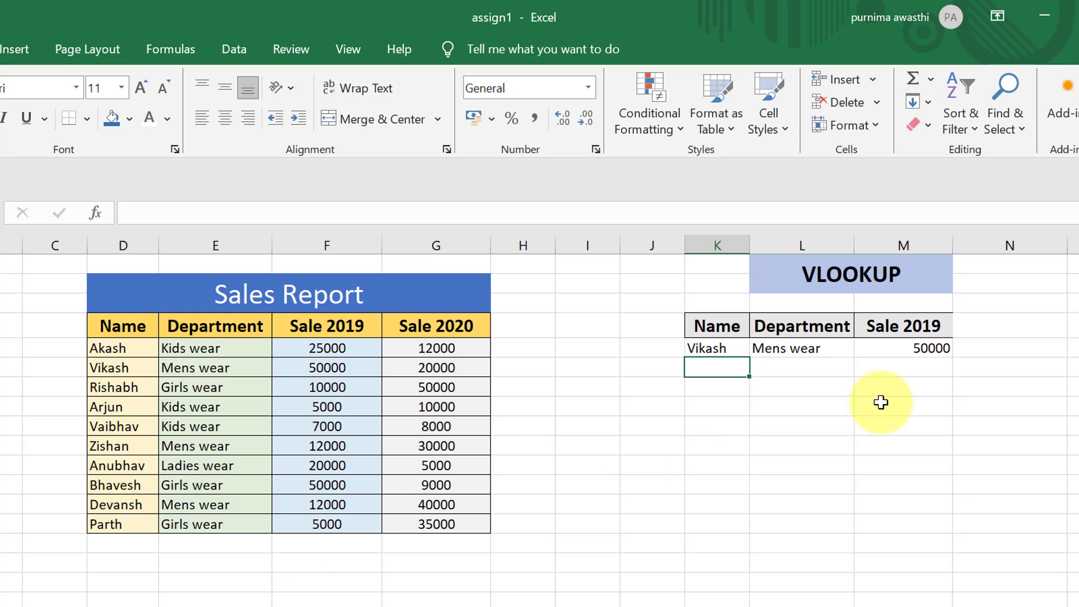